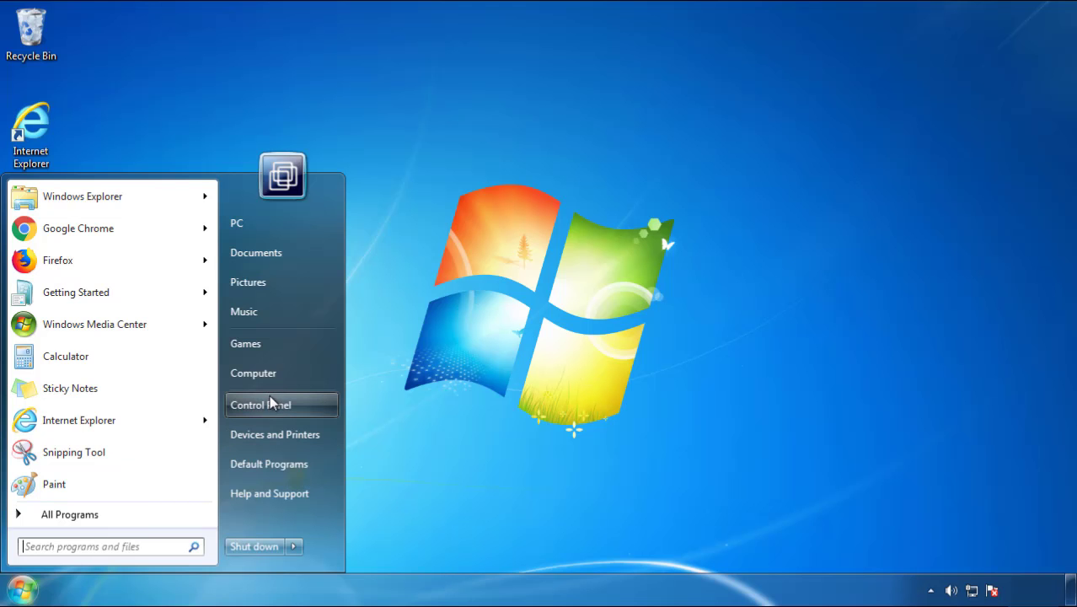
# - List installed programs in Uninstall a program, sorted by Installed On with newest first
pyautogui.click(270, 398)
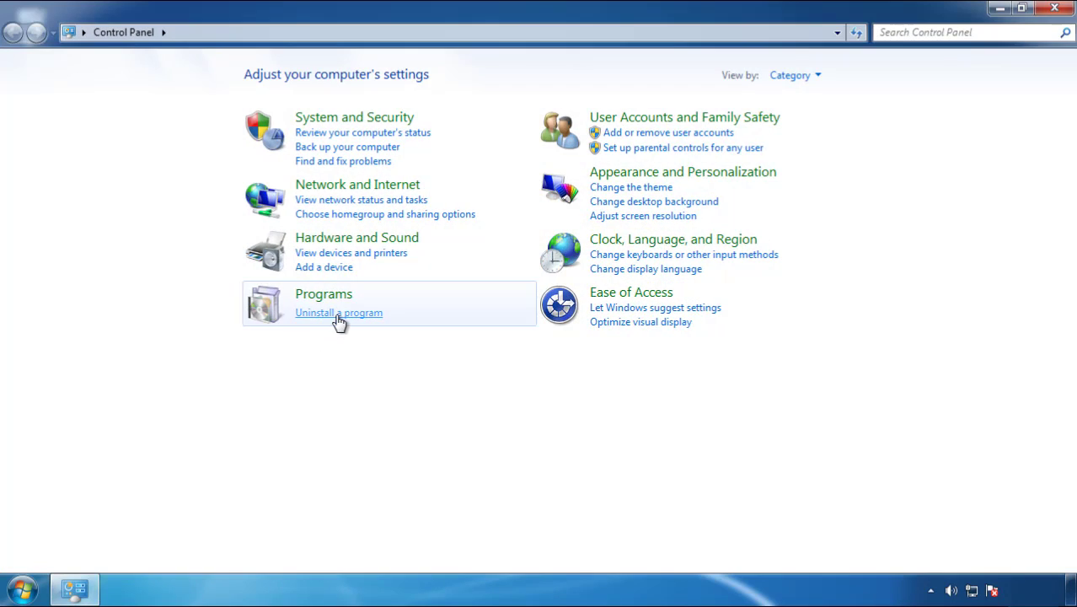
pyautogui.click(337, 319)
pyautogui.click(631, 161)
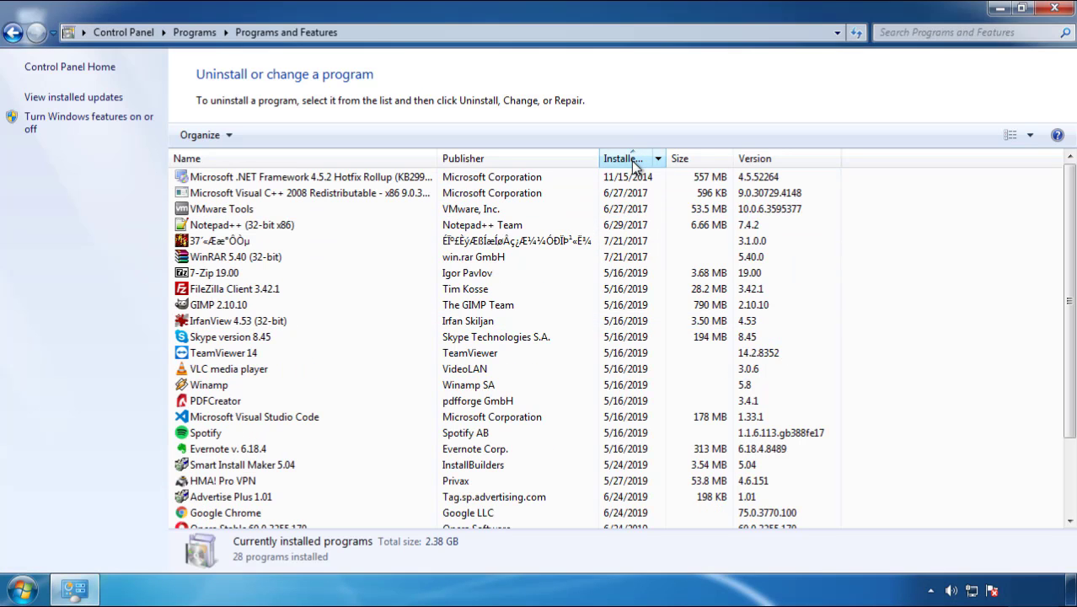
pyautogui.click(627, 160)
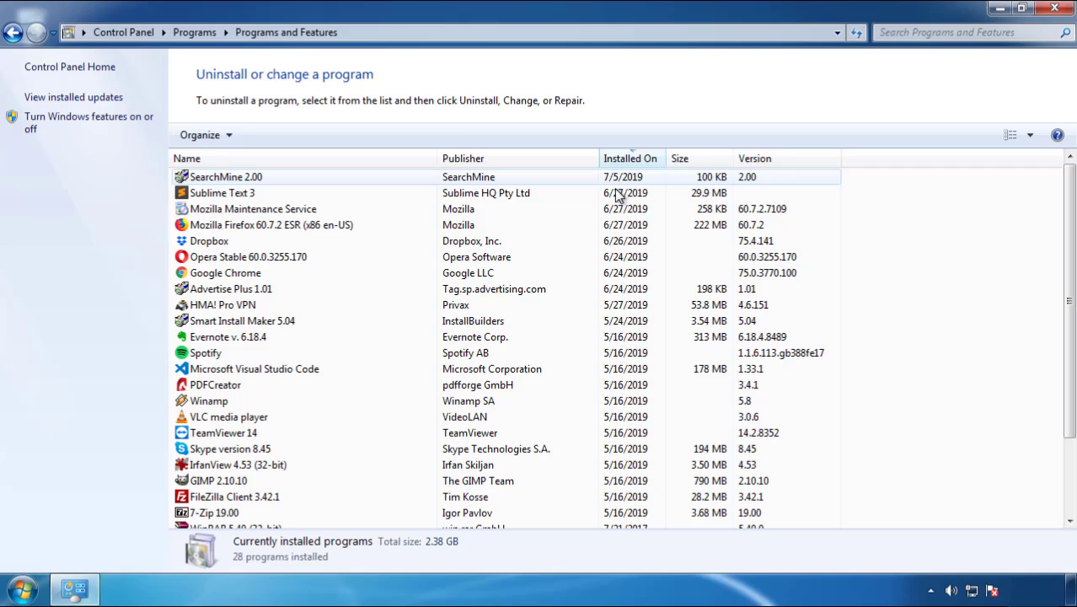
# - Uninstall SearchMine 2.00, confirming the removal and finishing the uninstaller
pyautogui.click(225, 180)
pyautogui.click(268, 135)
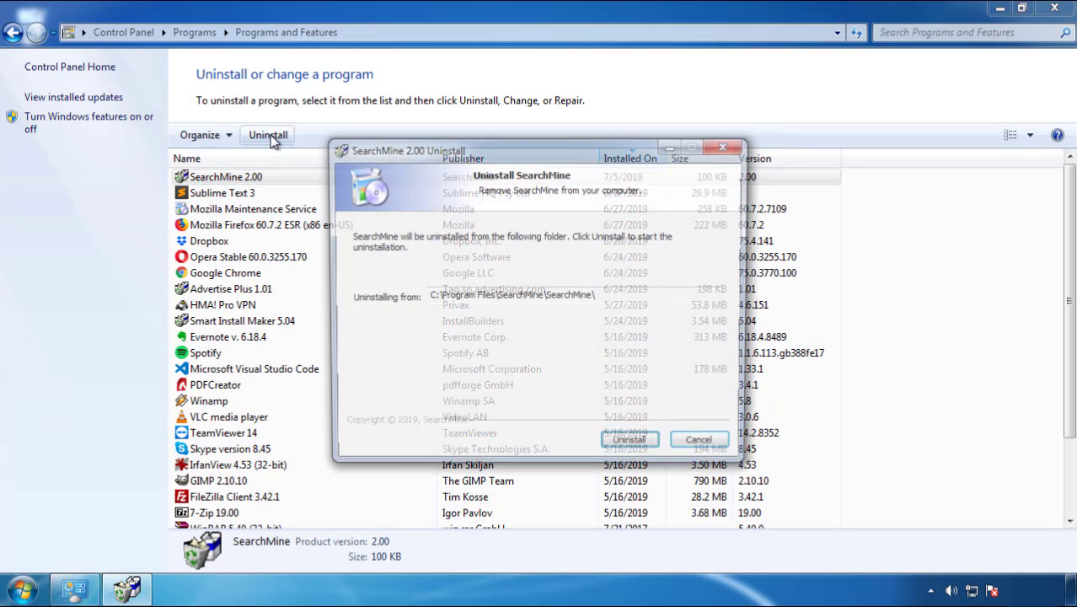
pyautogui.click(624, 444)
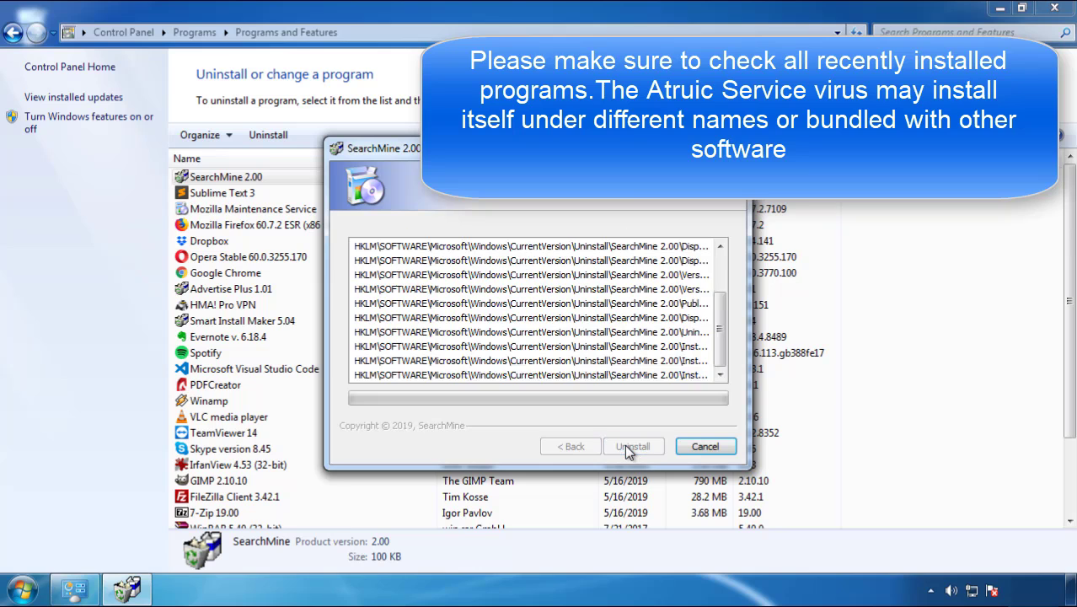
pyautogui.click(631, 446)
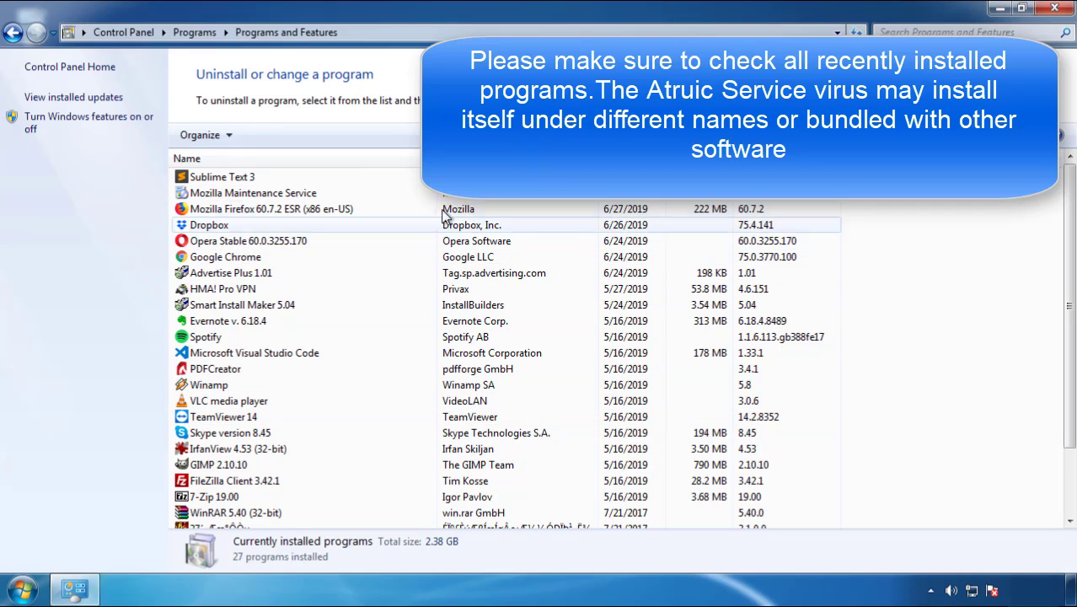
# - Close Programs and Features and restart Windows to reach the Safe Mode boot options
pyautogui.click(1055, 10)
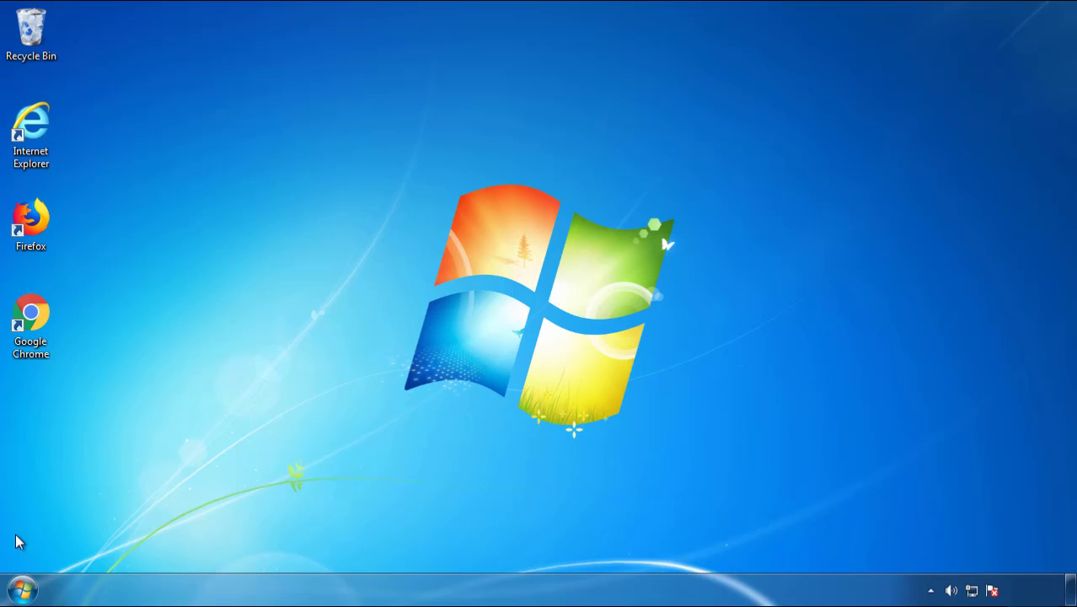
pyautogui.click(20, 589)
pyautogui.click(293, 546)
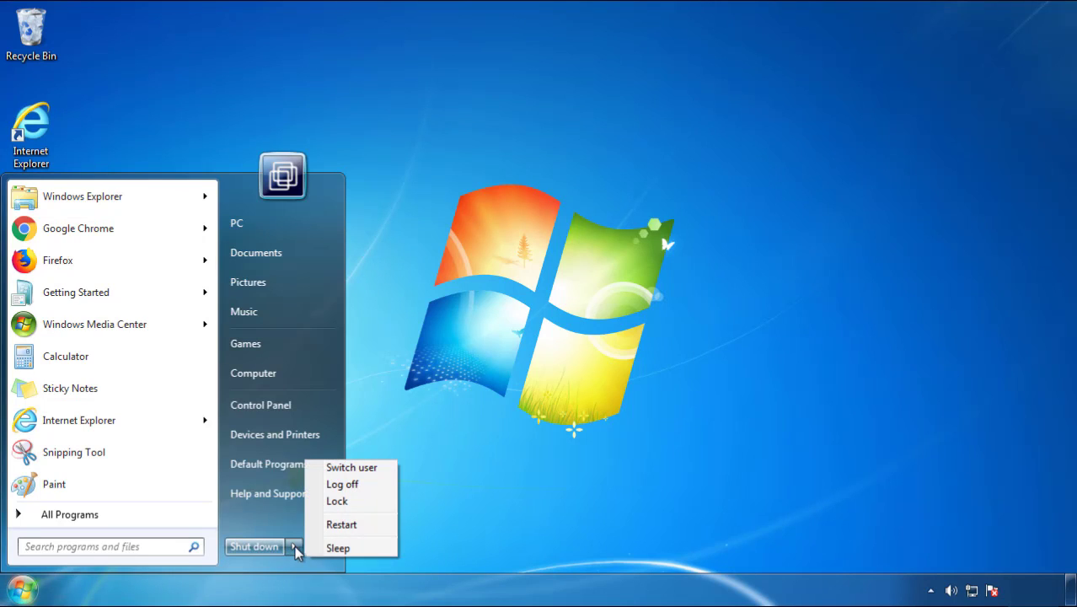
pyautogui.click(558, 497)
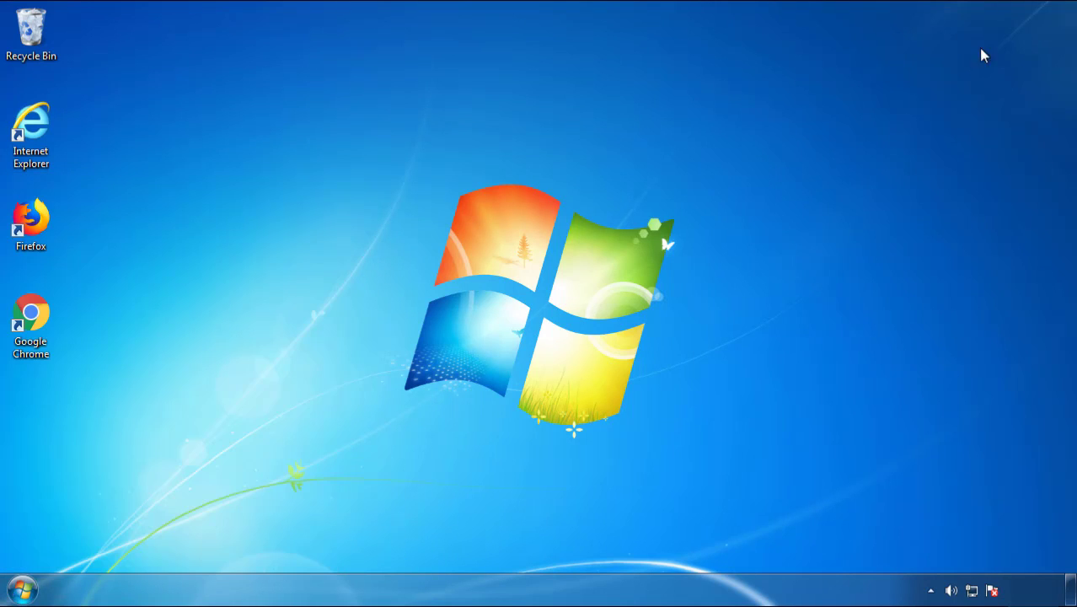
pyautogui.click(349, 527)
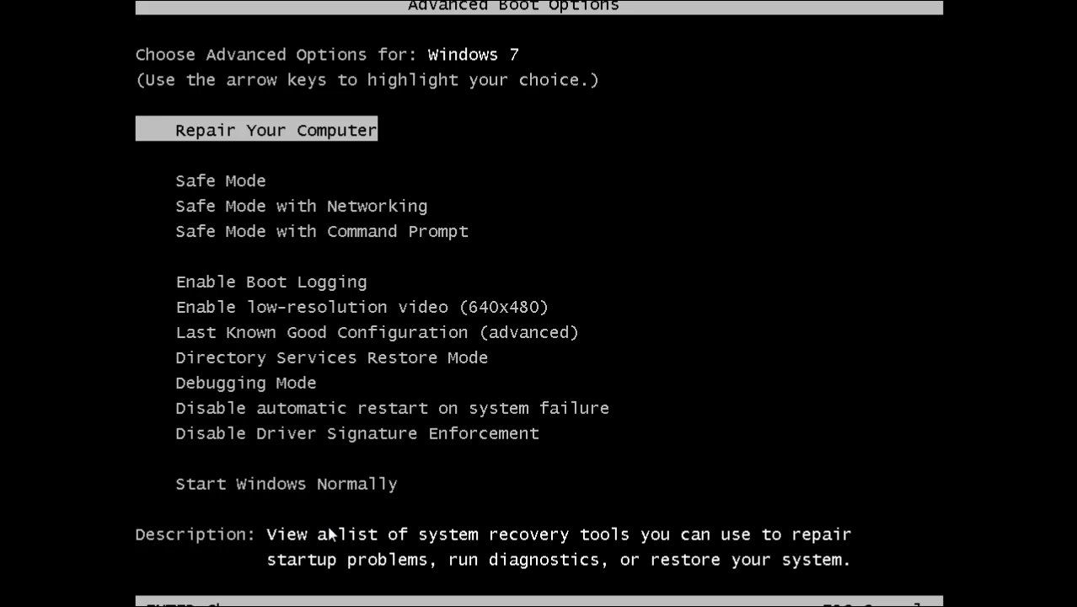
# - Boot into Safe Mode and launch Firefox, declining to make it the default browser
pyautogui.press('Down')
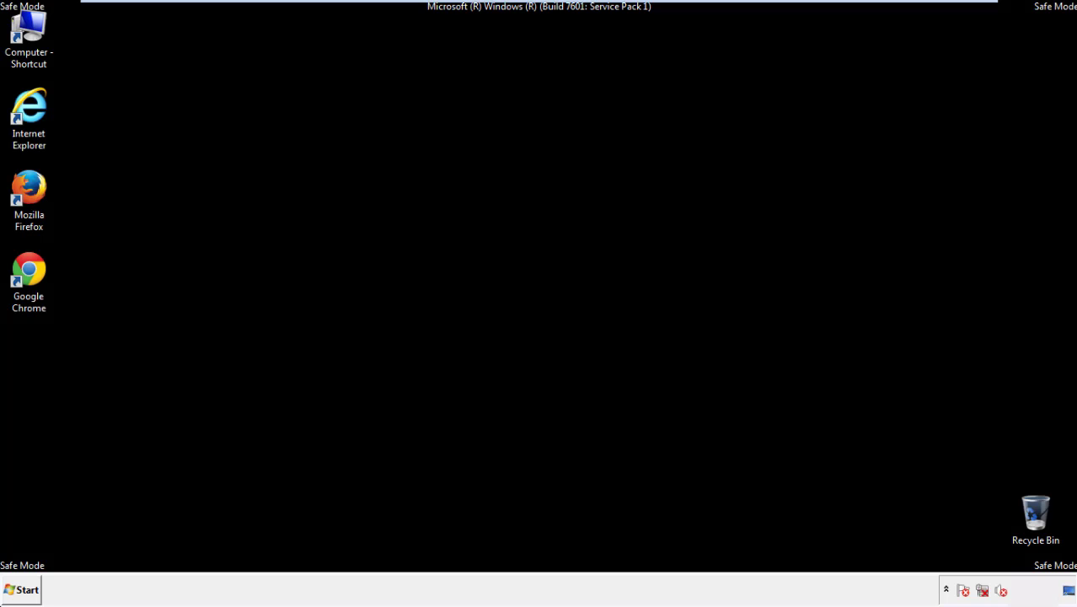
pyautogui.doubleClick(38, 195)
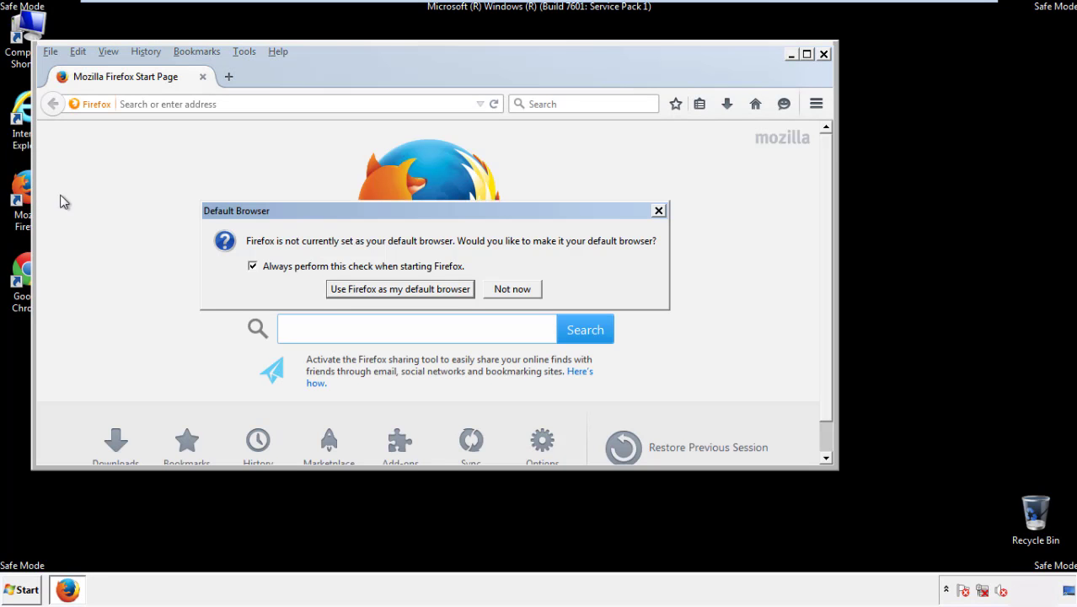
pyautogui.click(524, 290)
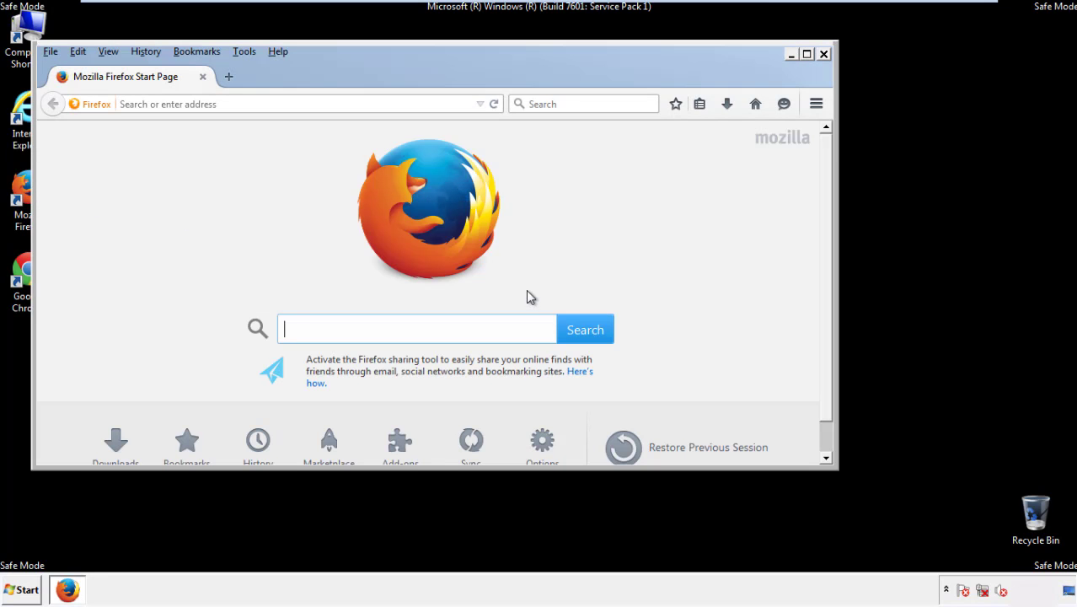
# - Hide and then re-show the Firefox menu bar from the toolbar context menu
pyautogui.rightClick(328, 73)
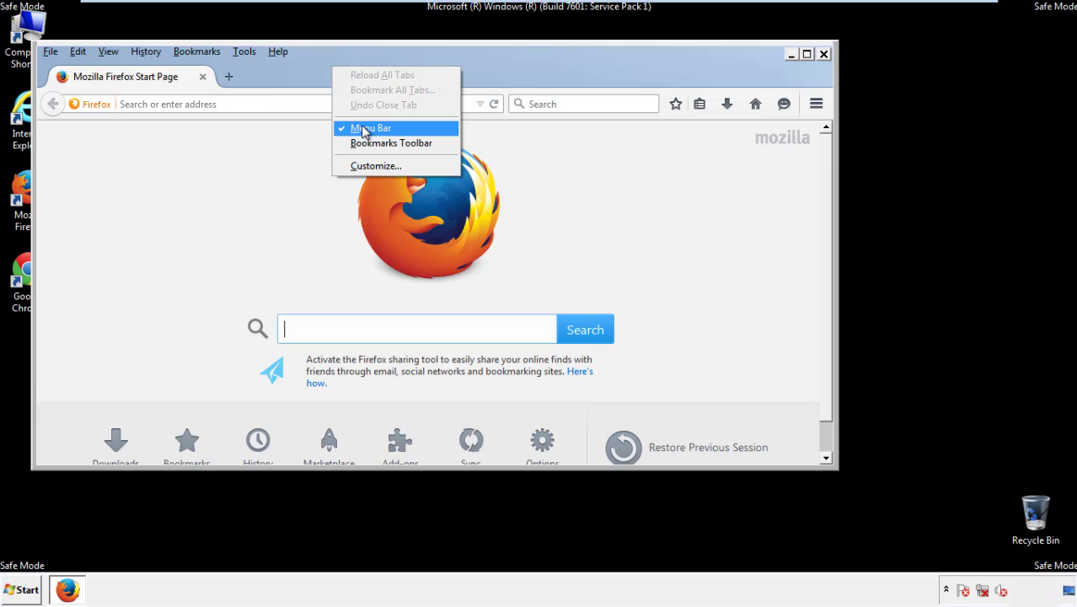
pyautogui.click(361, 126)
pyautogui.rightClick(339, 69)
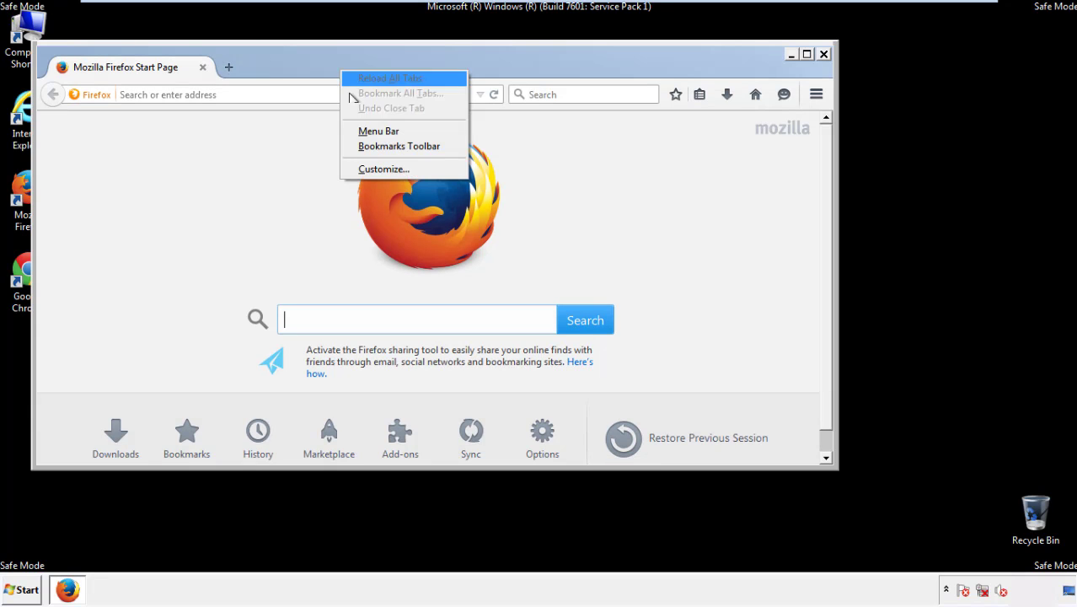
pyautogui.click(363, 133)
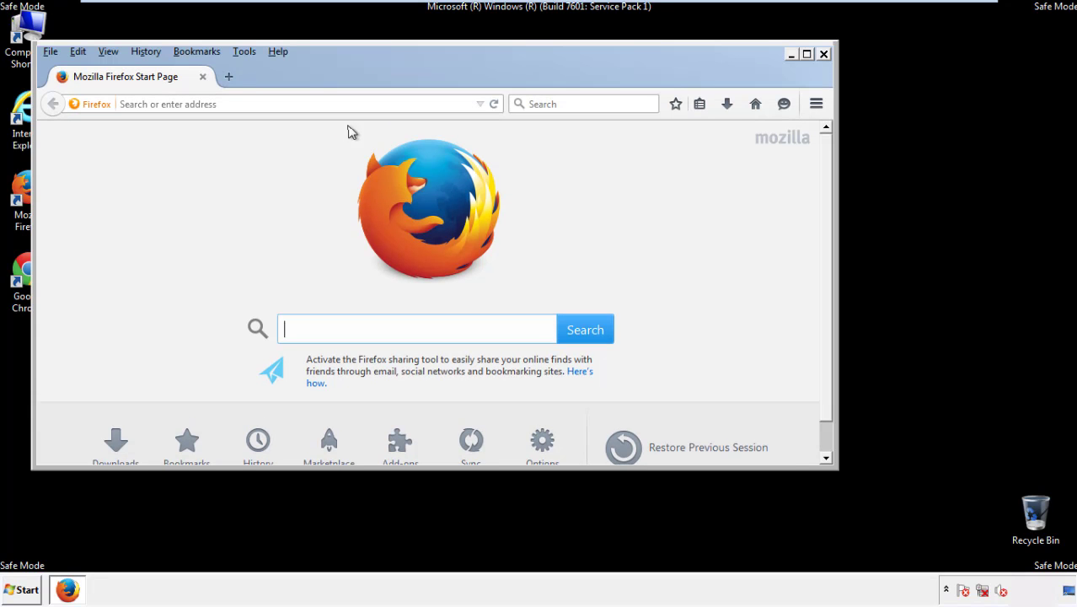
# - Clear all Firefox history for Everything, keeping every item including Site Preferences checked
pyautogui.click(147, 52)
pyautogui.click(160, 83)
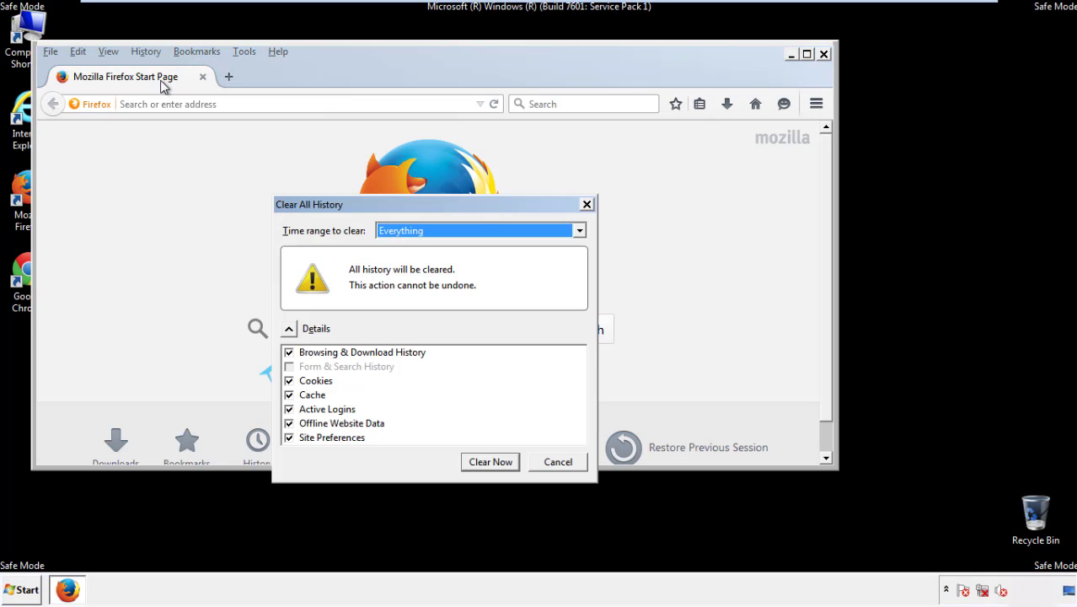
pyautogui.click(399, 231)
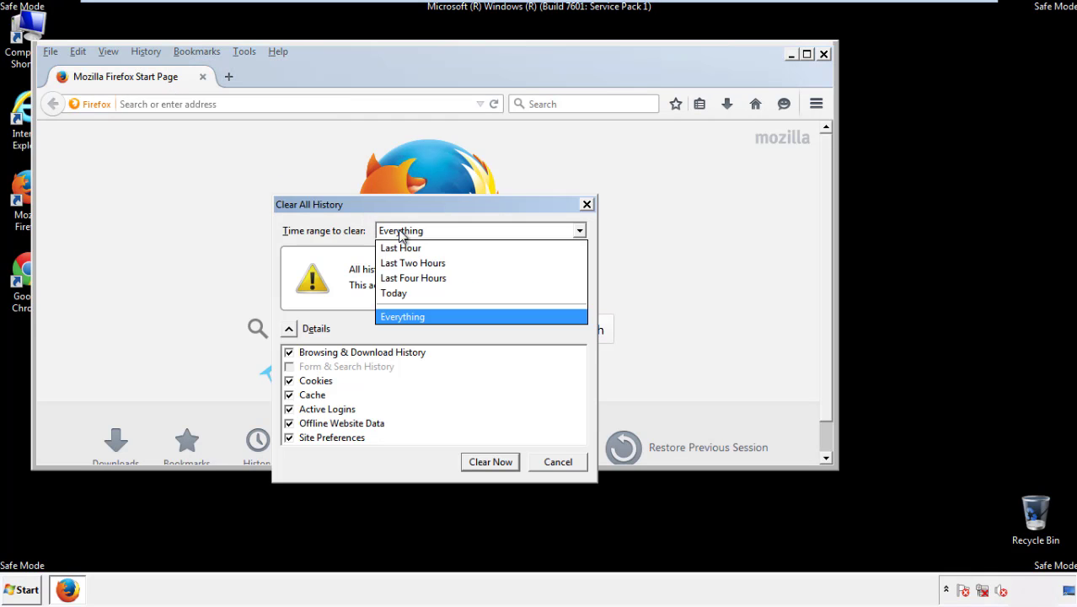
pyautogui.click(403, 314)
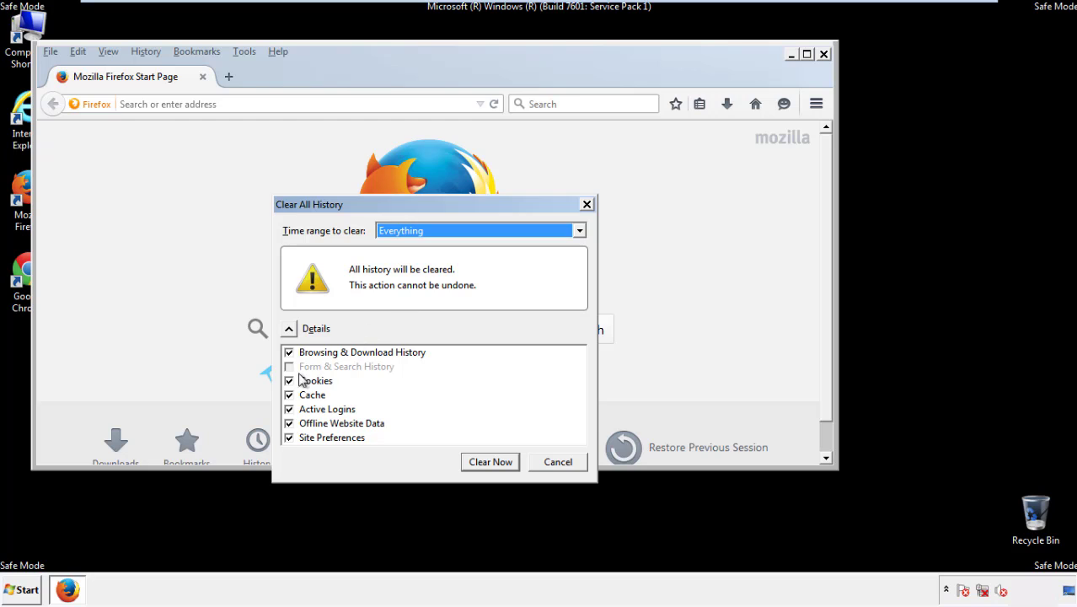
pyautogui.click(288, 423)
pyautogui.click(289, 437)
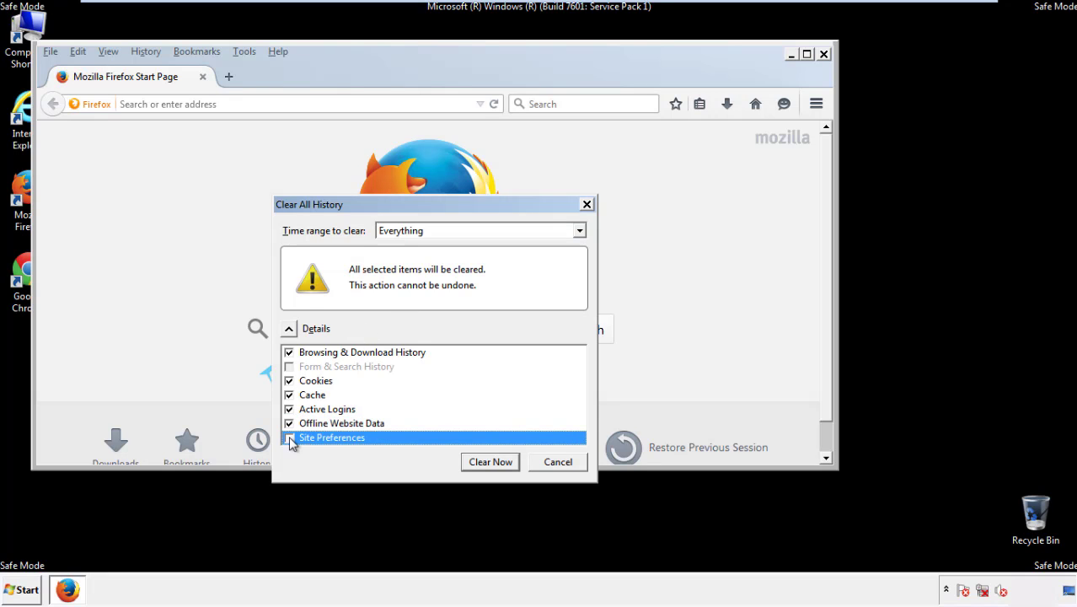
pyautogui.click(489, 463)
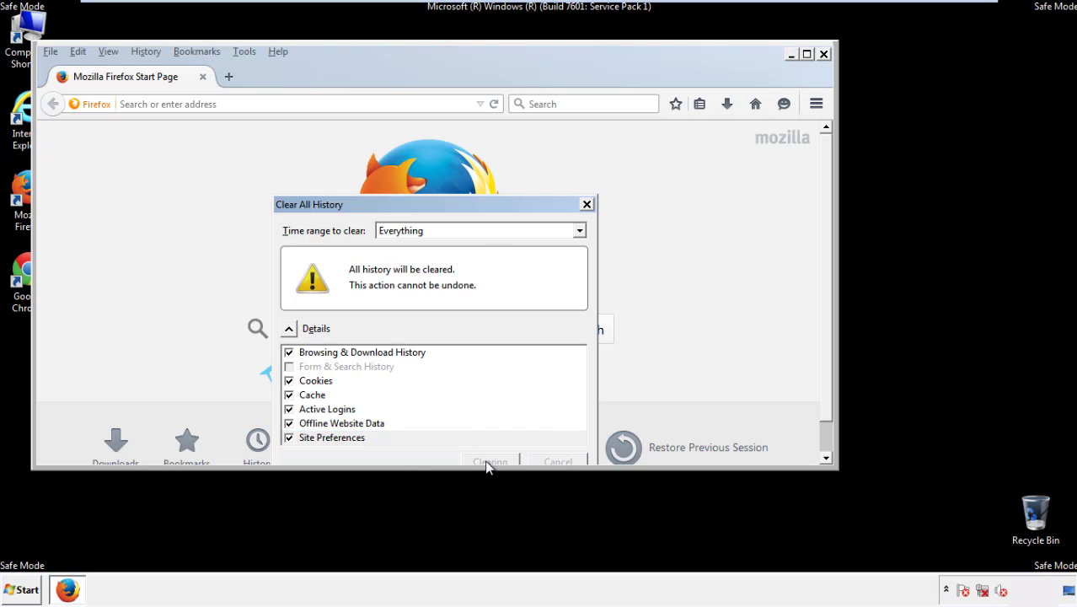
# - Refresh Firefox to defaults from Troubleshooting Information, decline the default-browser prompt, and close Firefox
pyautogui.click(278, 51)
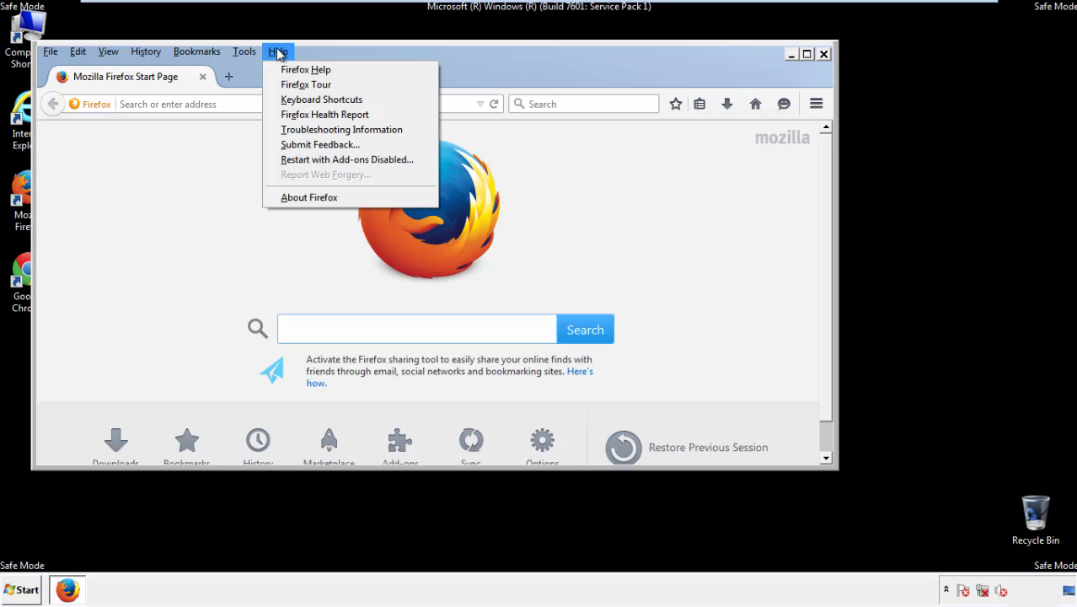
pyautogui.click(312, 129)
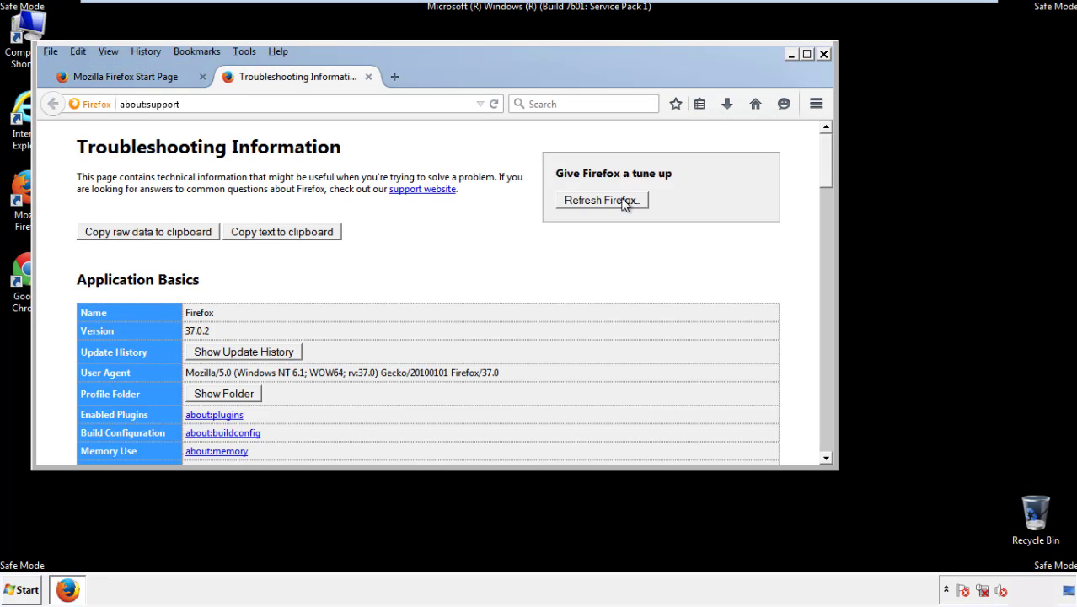
pyautogui.click(625, 203)
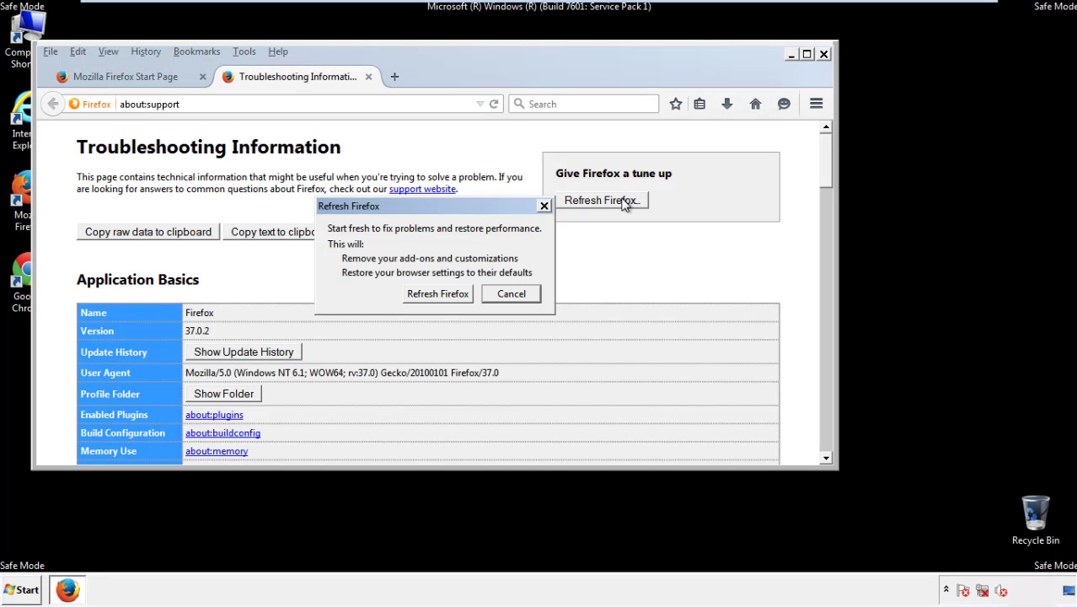
pyautogui.click(438, 293)
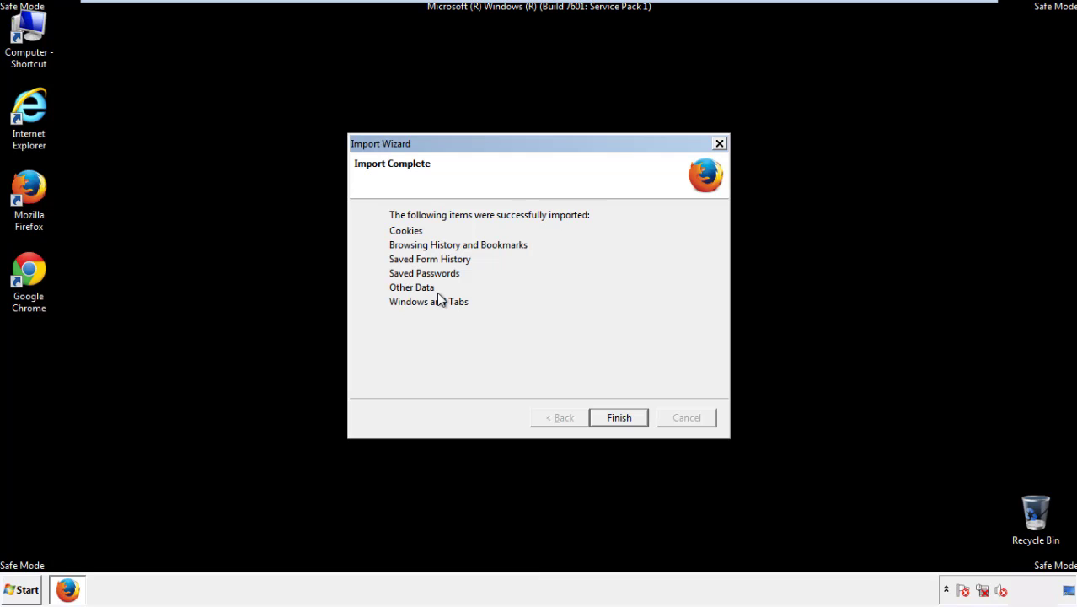
pyautogui.click(618, 418)
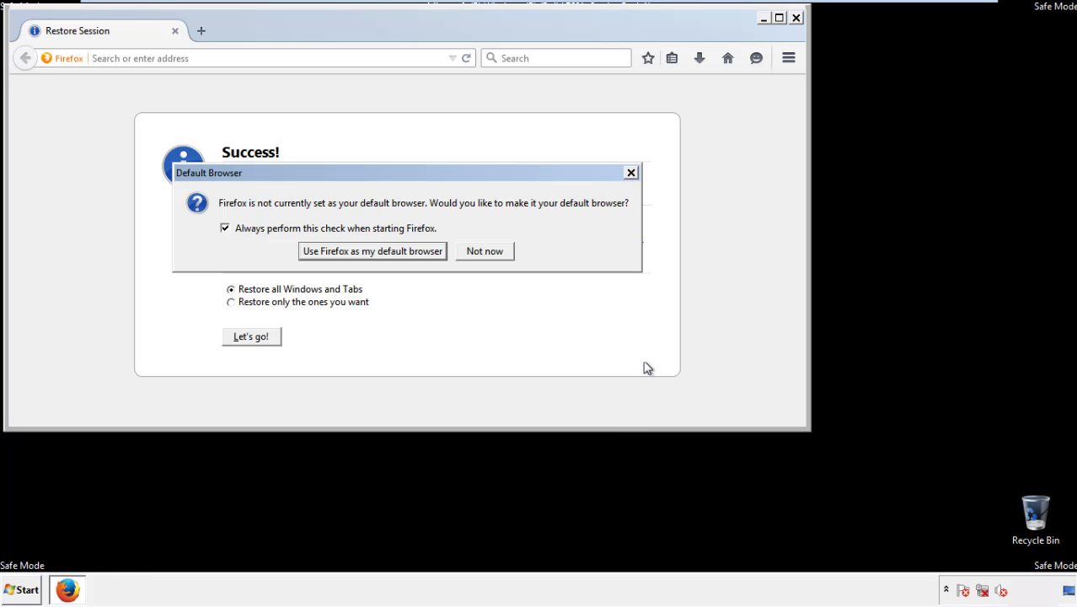
pyautogui.click(486, 253)
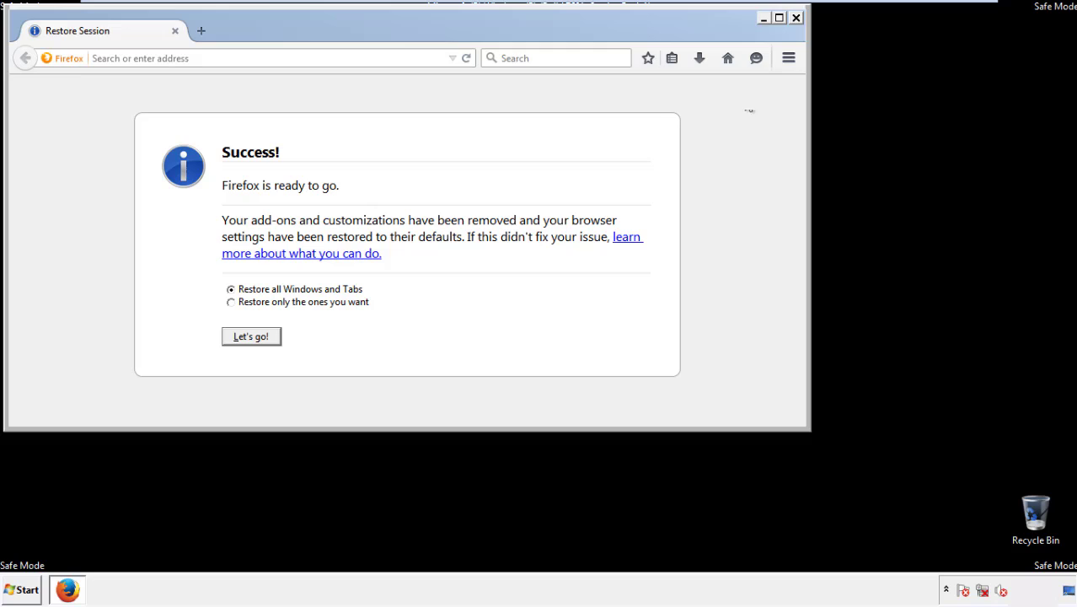
pyautogui.click(795, 18)
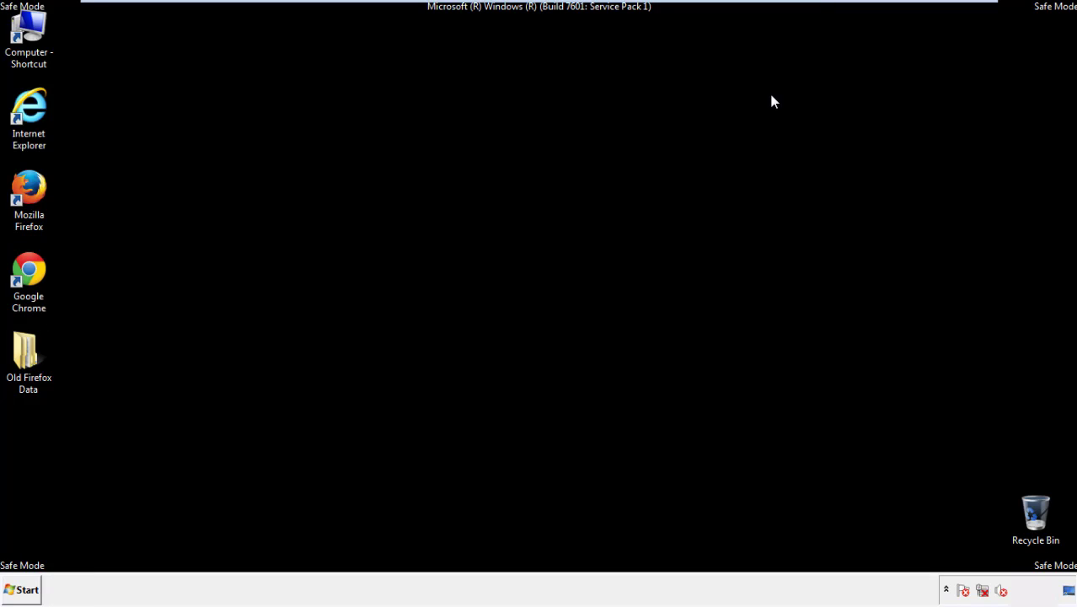
# - Launch Chrome, choose Don't ask again on the default-browser infobar, and open Settings
pyautogui.click(25, 268)
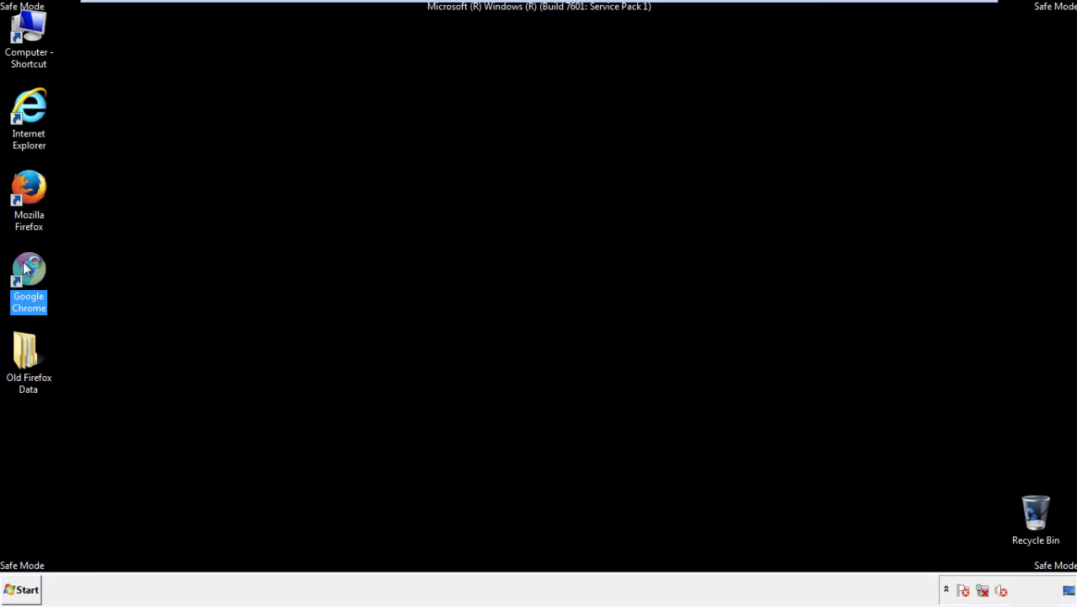
pyautogui.doubleClick(25, 268)
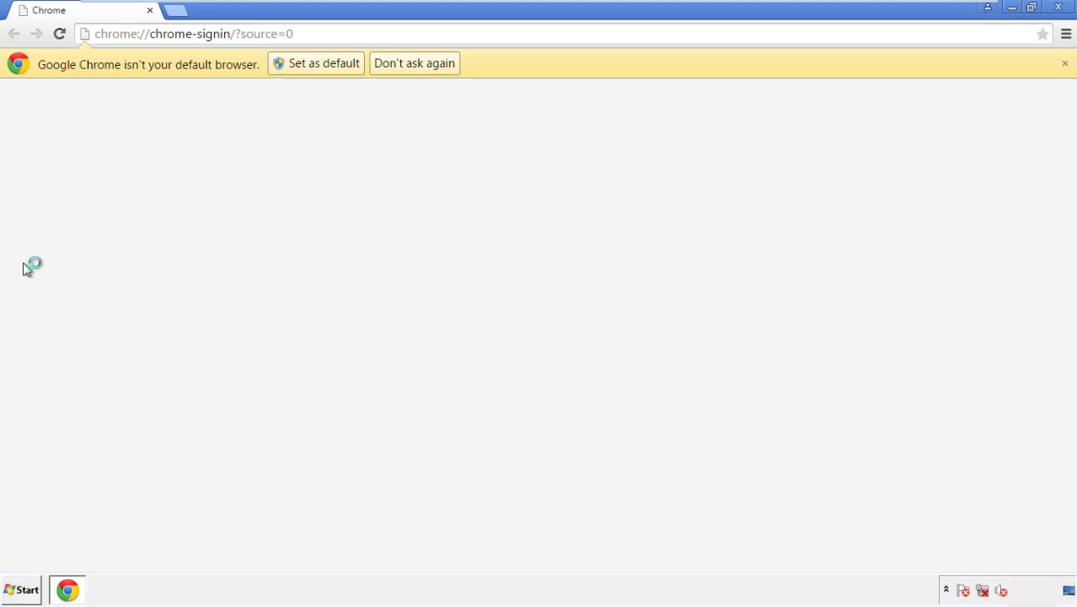
pyautogui.click(432, 68)
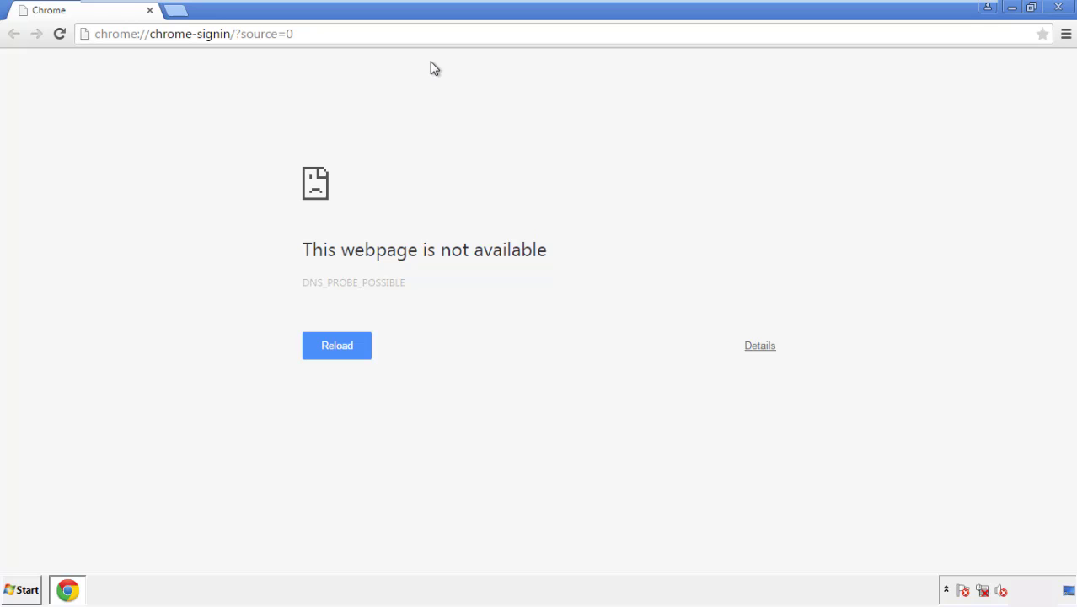
pyautogui.click(1066, 37)
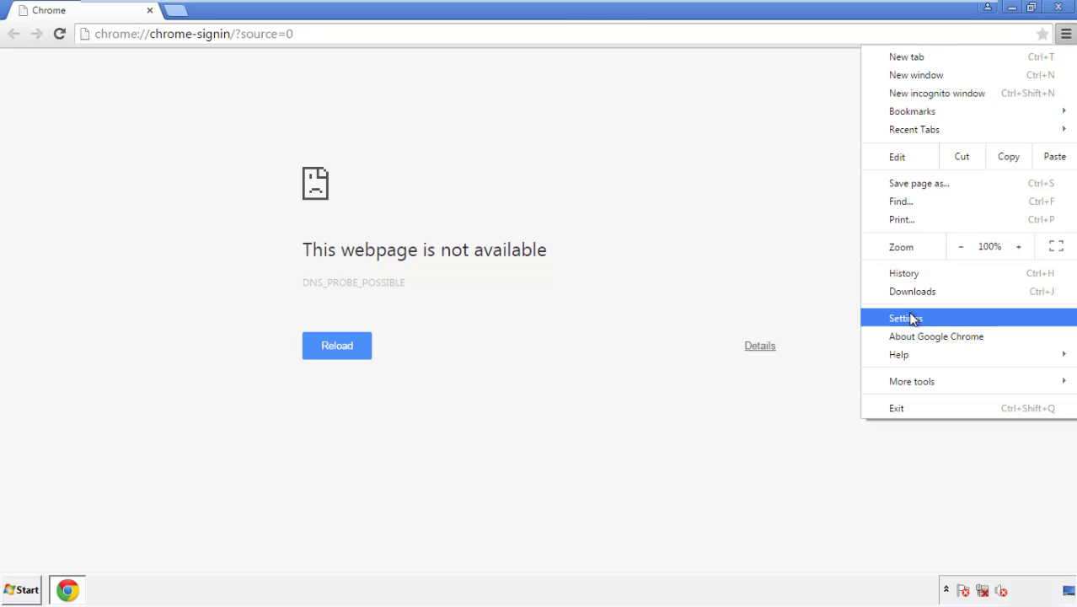
pyautogui.click(911, 319)
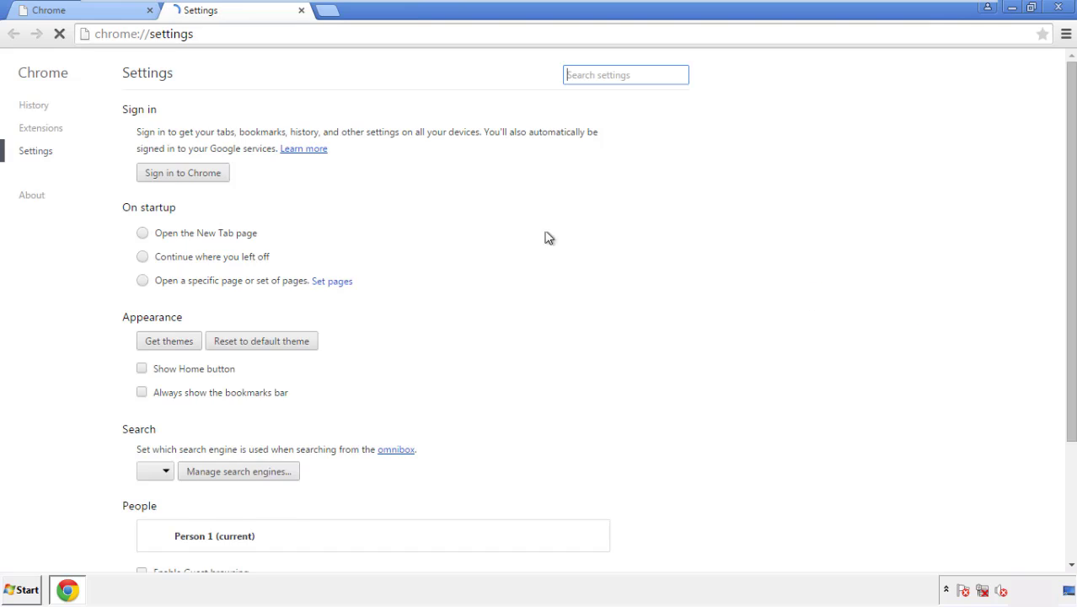
# - Clear Chrome browsing data from the beginning of time, including autofill and hosted app data
pyautogui.click(39, 109)
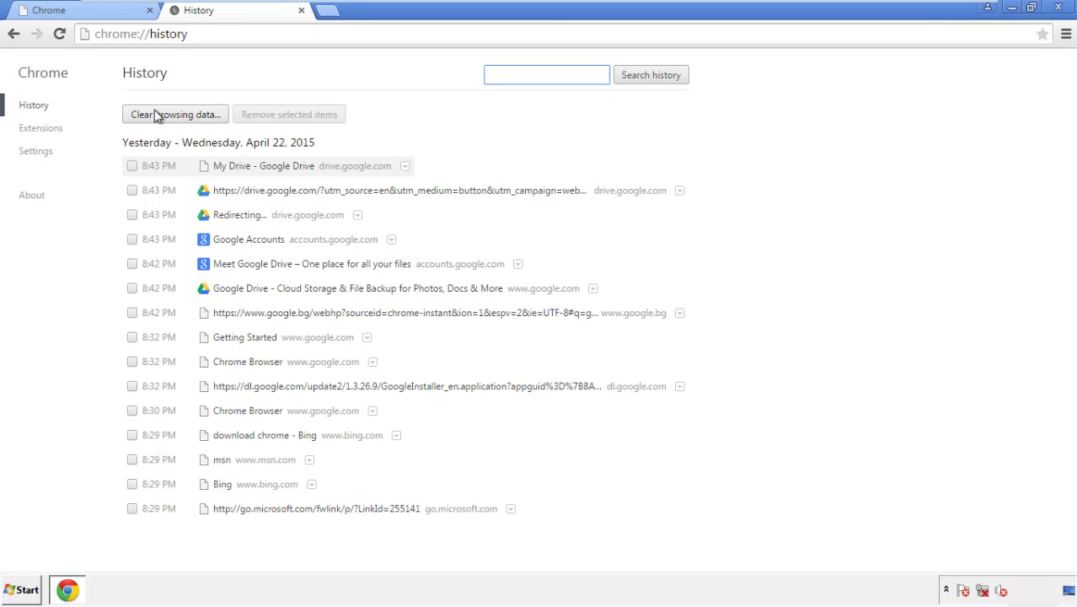
pyautogui.click(162, 118)
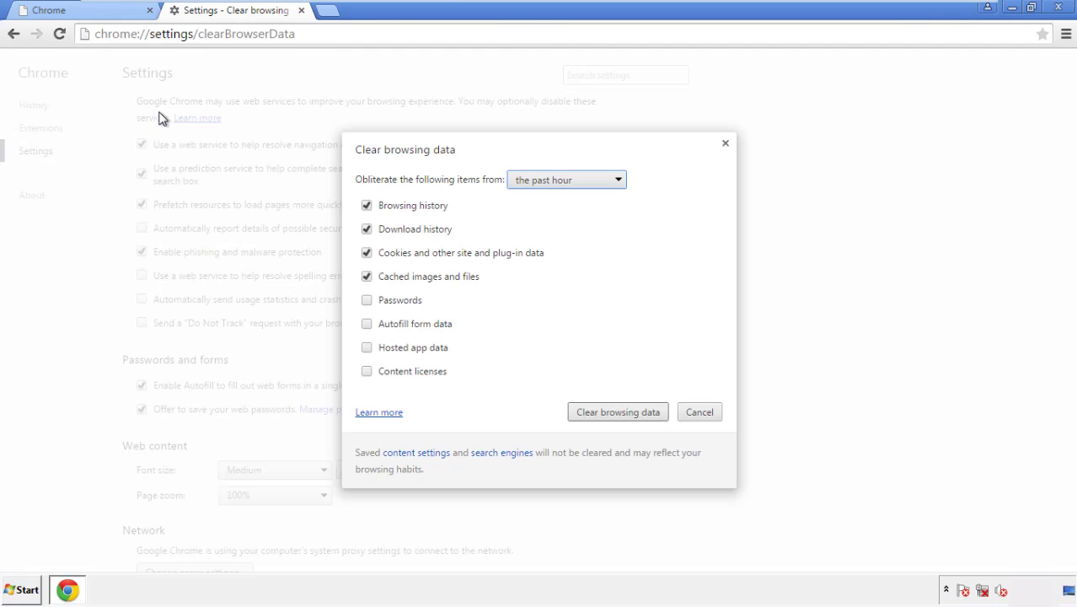
pyautogui.click(543, 182)
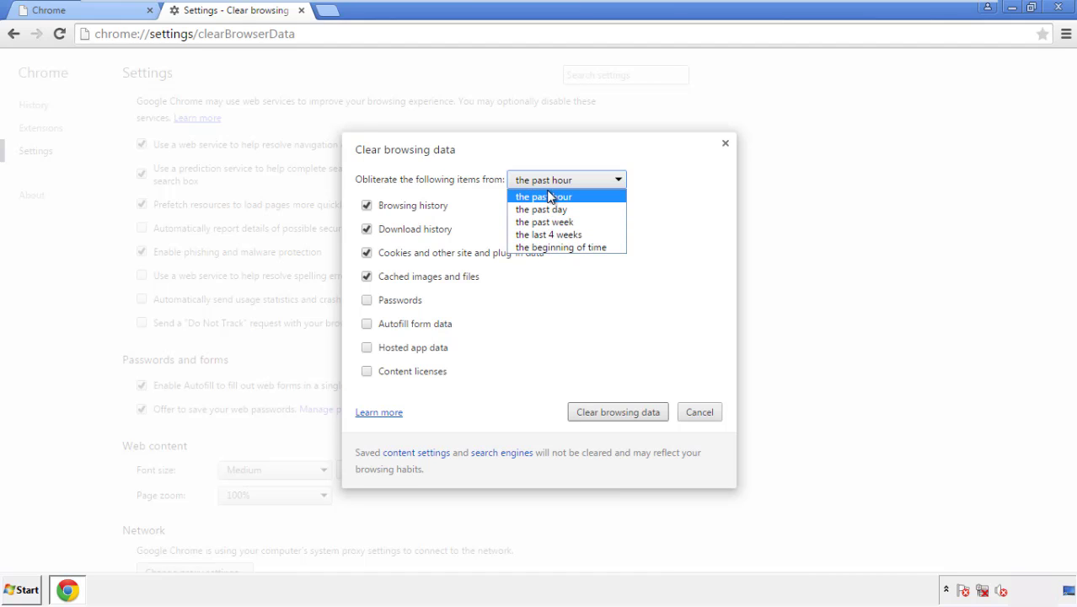
pyautogui.click(540, 250)
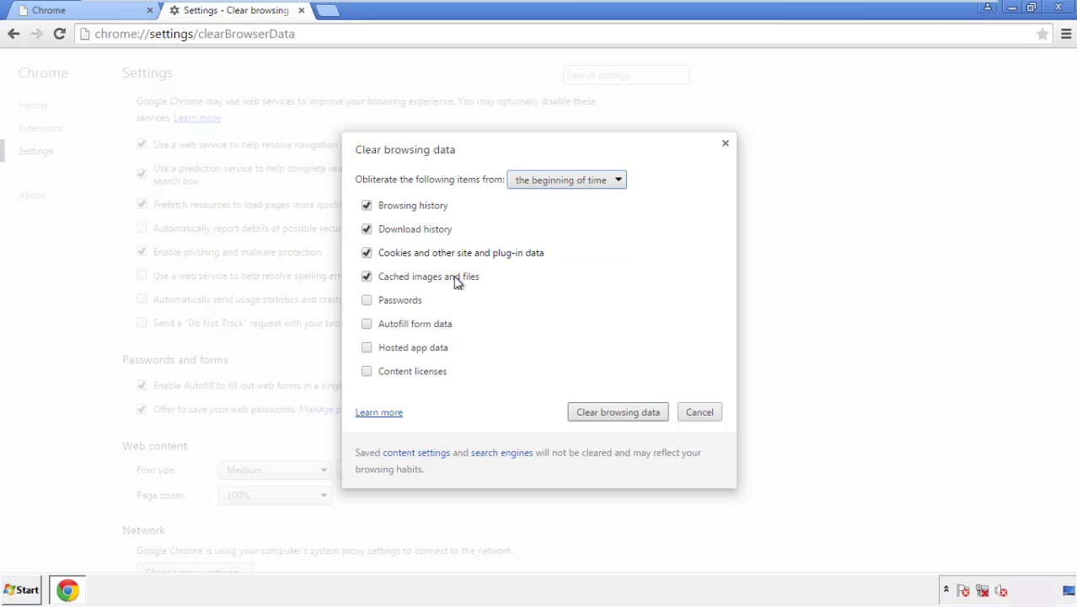
pyautogui.click(371, 325)
pyautogui.click(368, 349)
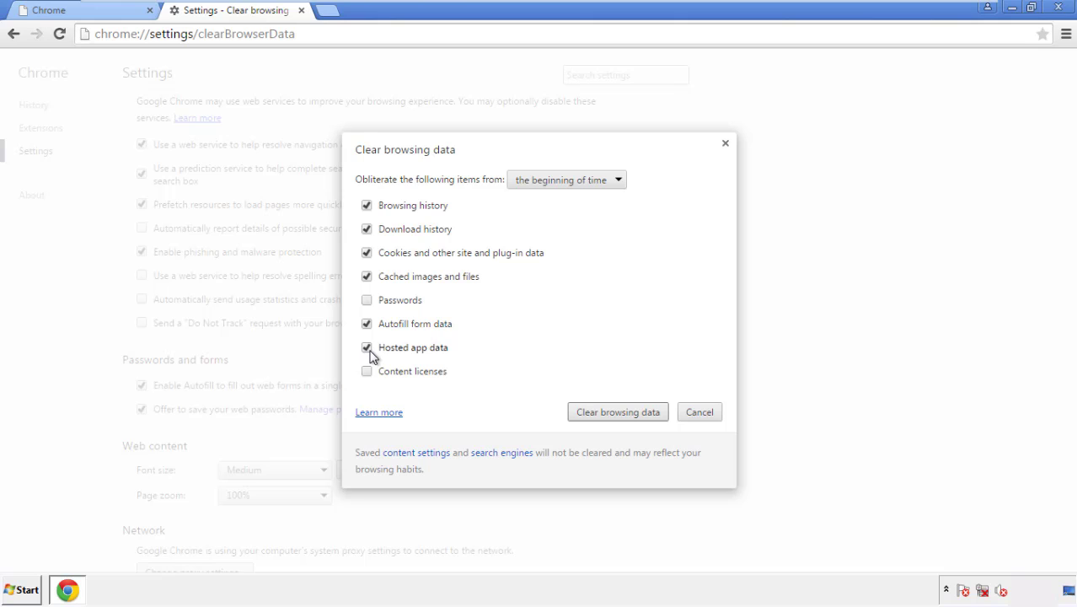
pyautogui.click(601, 413)
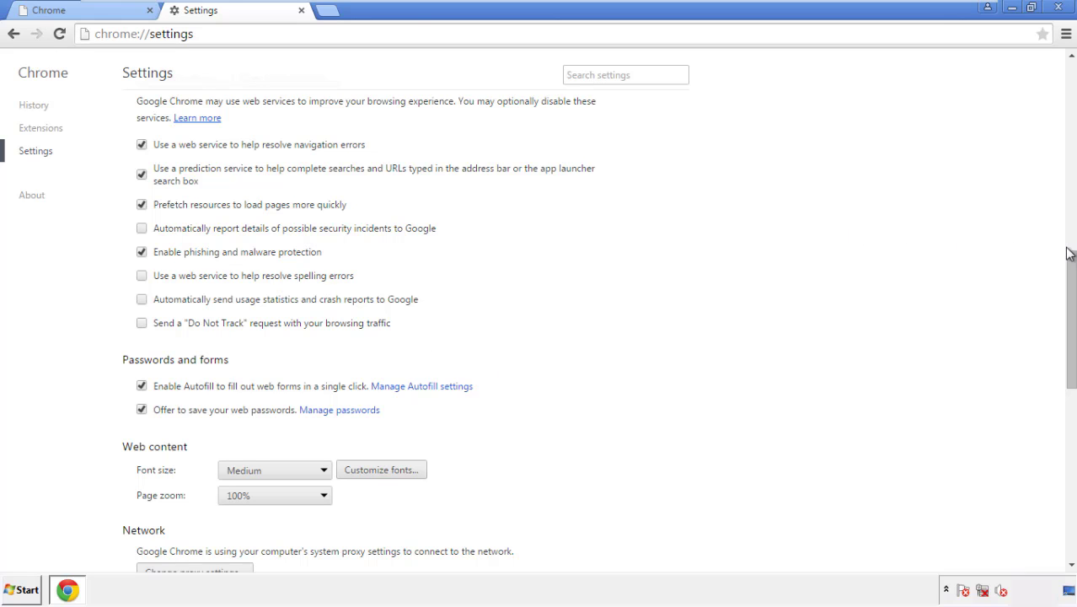
# - Reset Chrome settings to their original defaults and close Chrome
pyautogui.moveTo(1070, 253); pyautogui.dragTo(1068, 447)
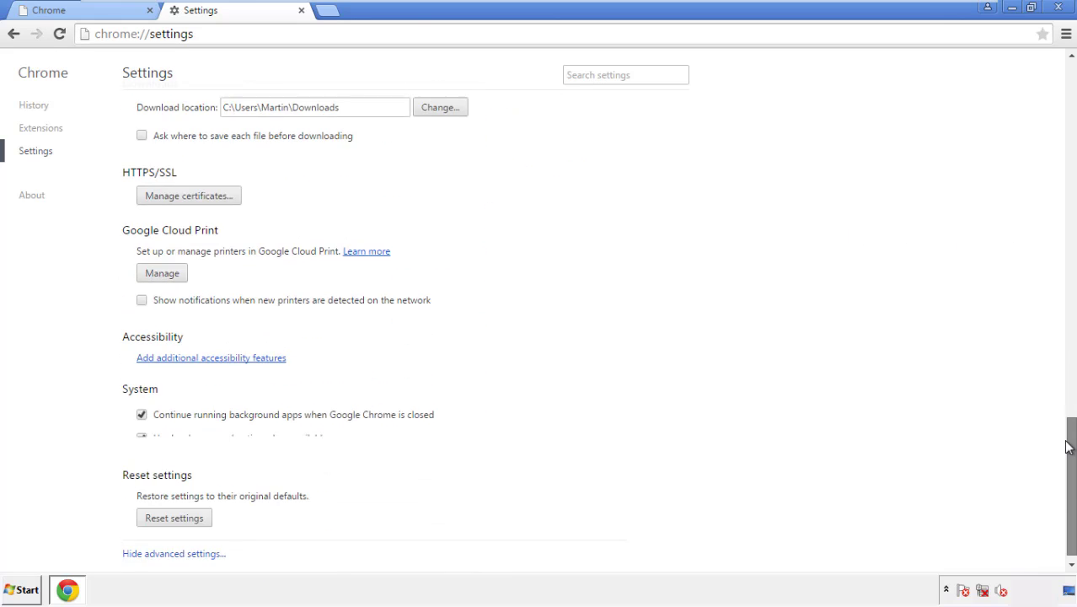
pyautogui.click(204, 511)
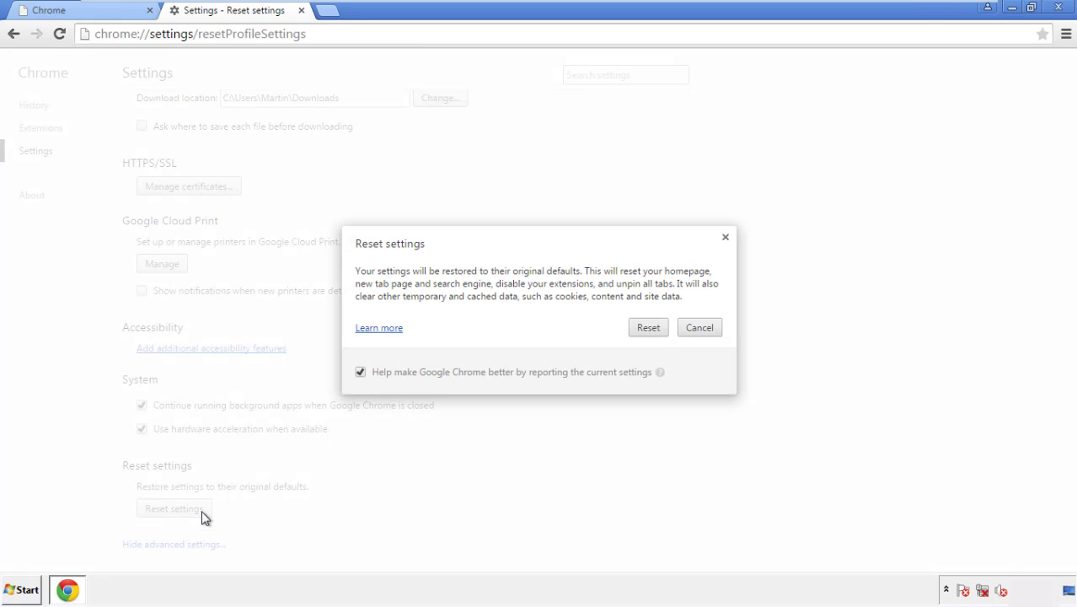
pyautogui.click(649, 329)
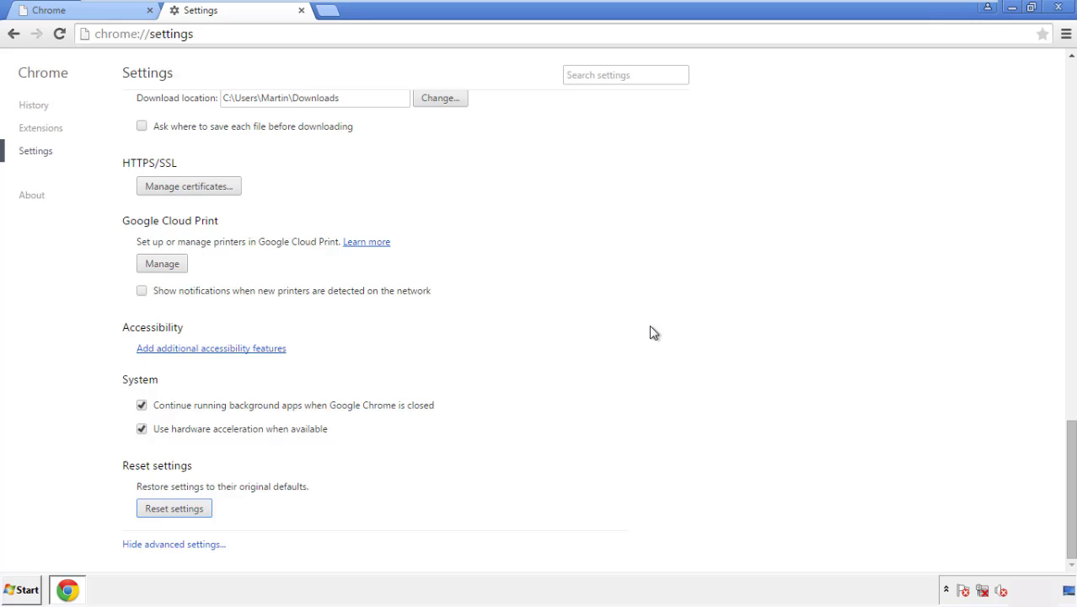
pyautogui.click(1059, 6)
# - Relaunch Firefox, remove the Search Mine extension in Add-ons, and close Firefox
pyautogui.click(589, 270)
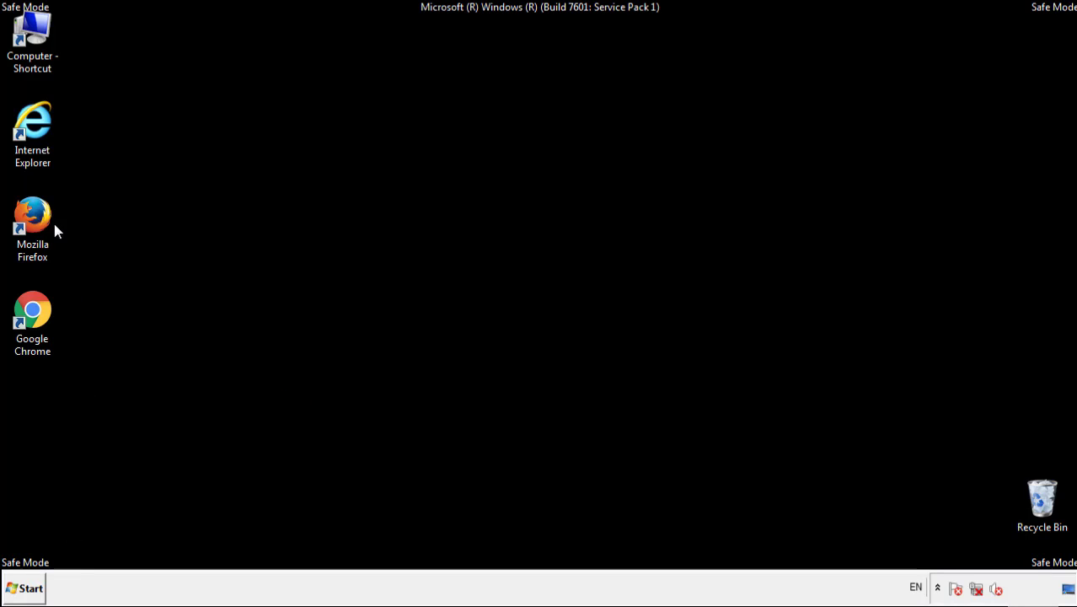
pyautogui.doubleClick(41, 209)
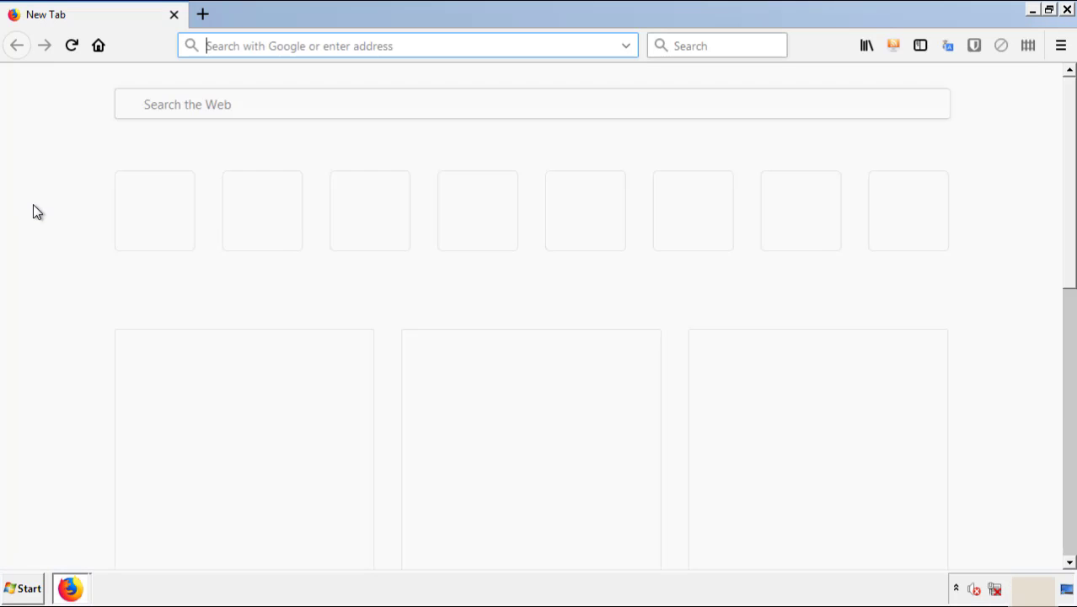
pyautogui.click(1061, 45)
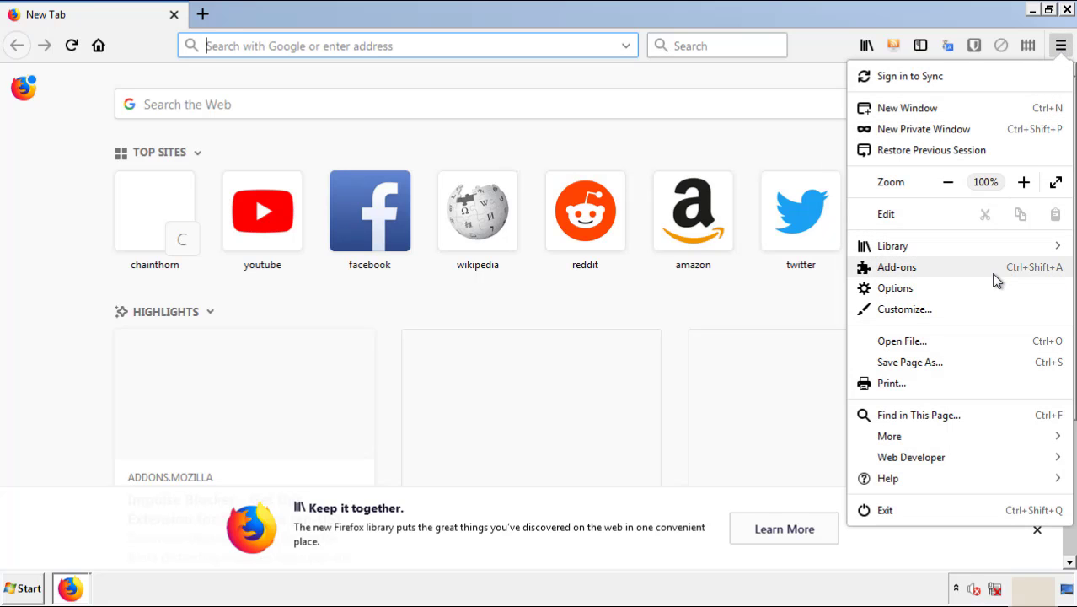
pyautogui.click(897, 267)
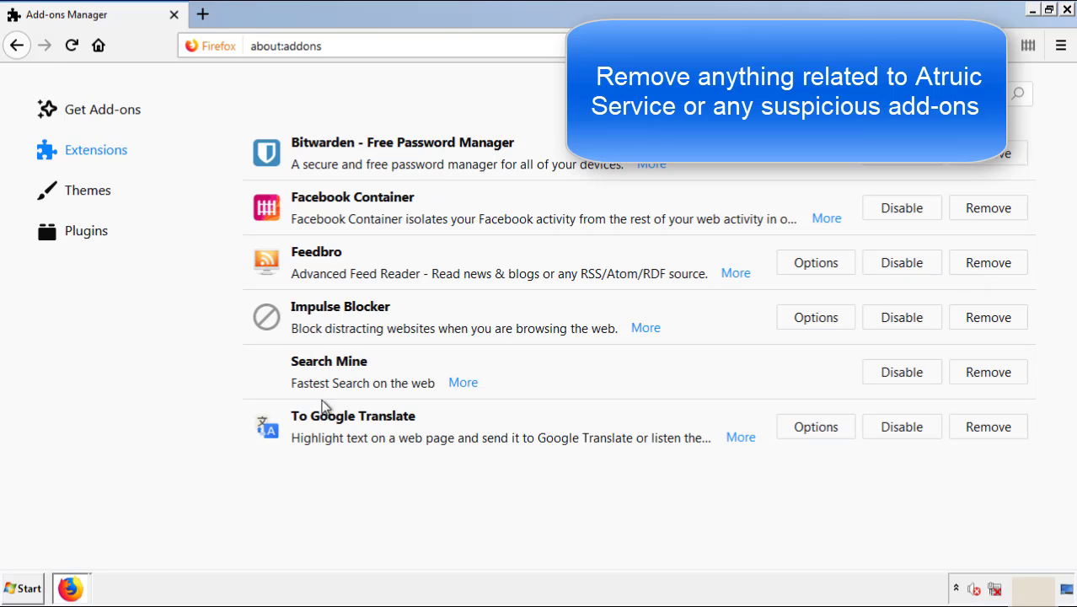
pyautogui.click(984, 379)
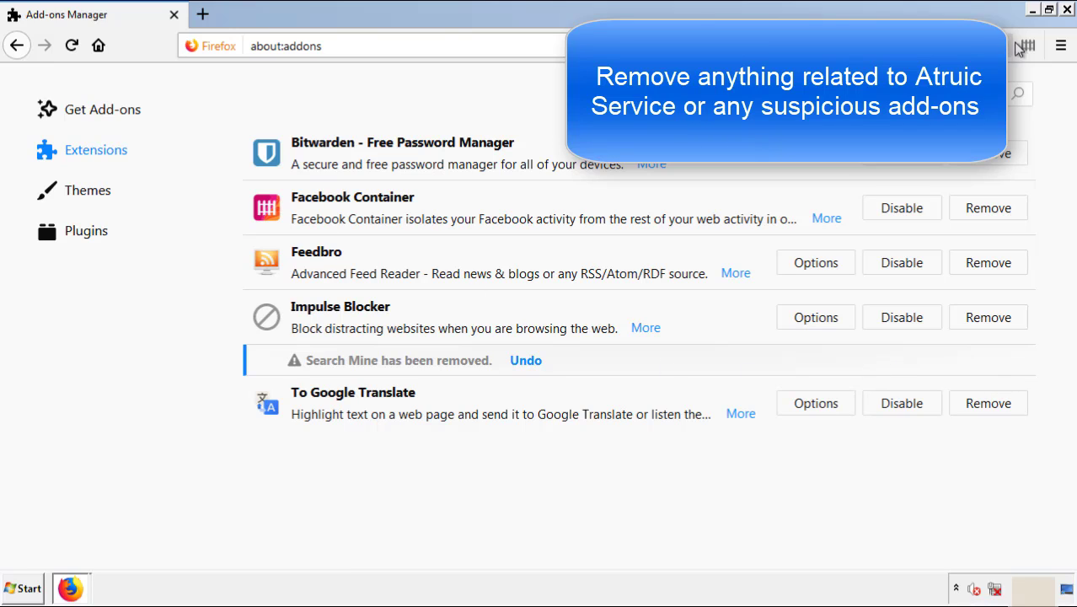
pyautogui.click(1067, 11)
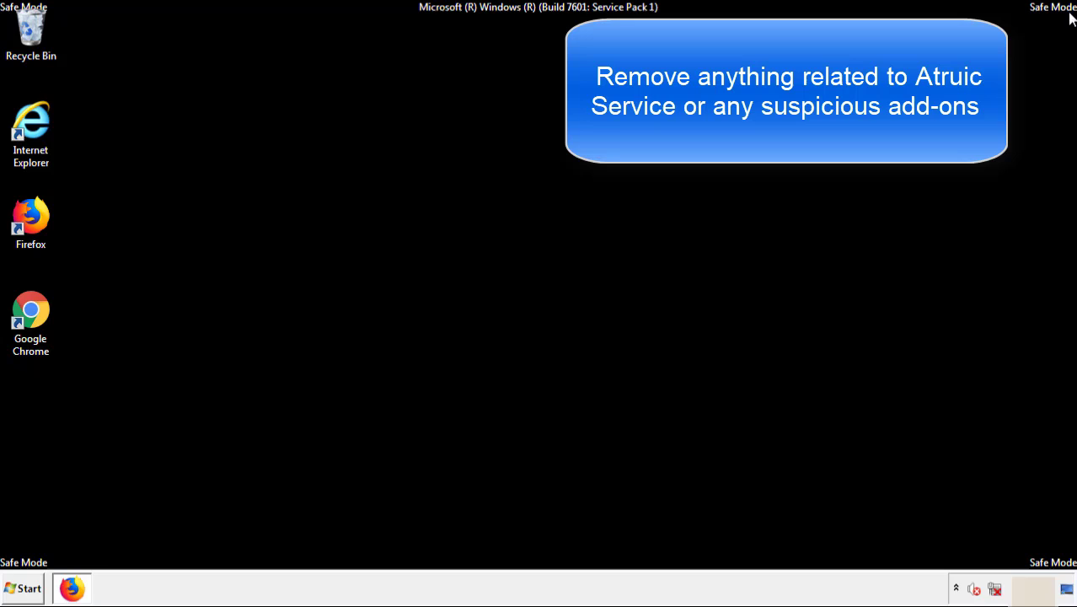
# - Launch Chrome and remove the Search Mine extension from its Extensions page
pyautogui.doubleClick(30, 325)
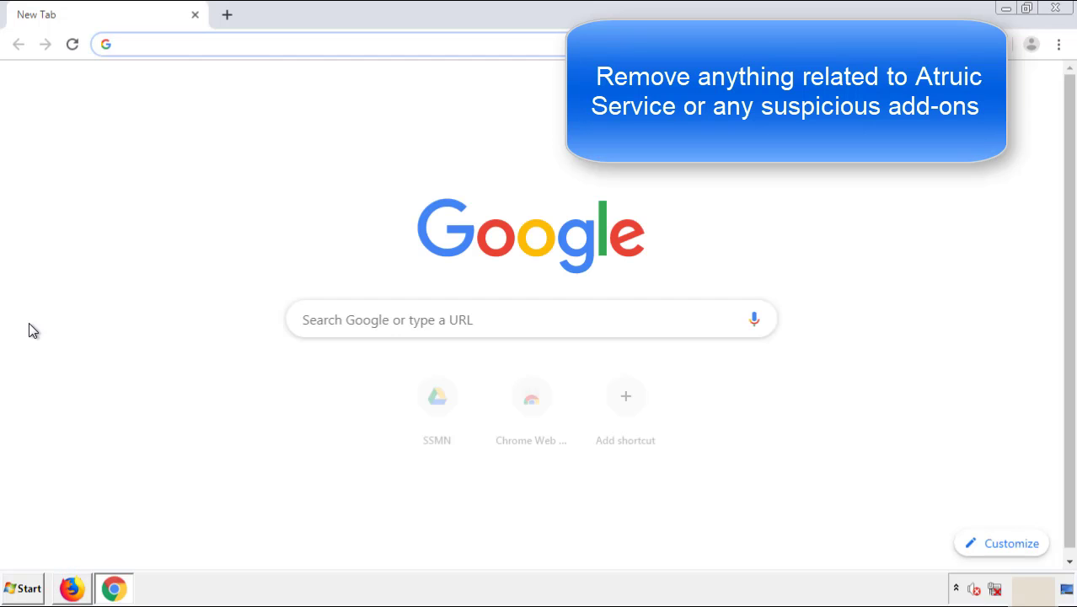
pyautogui.click(1059, 44)
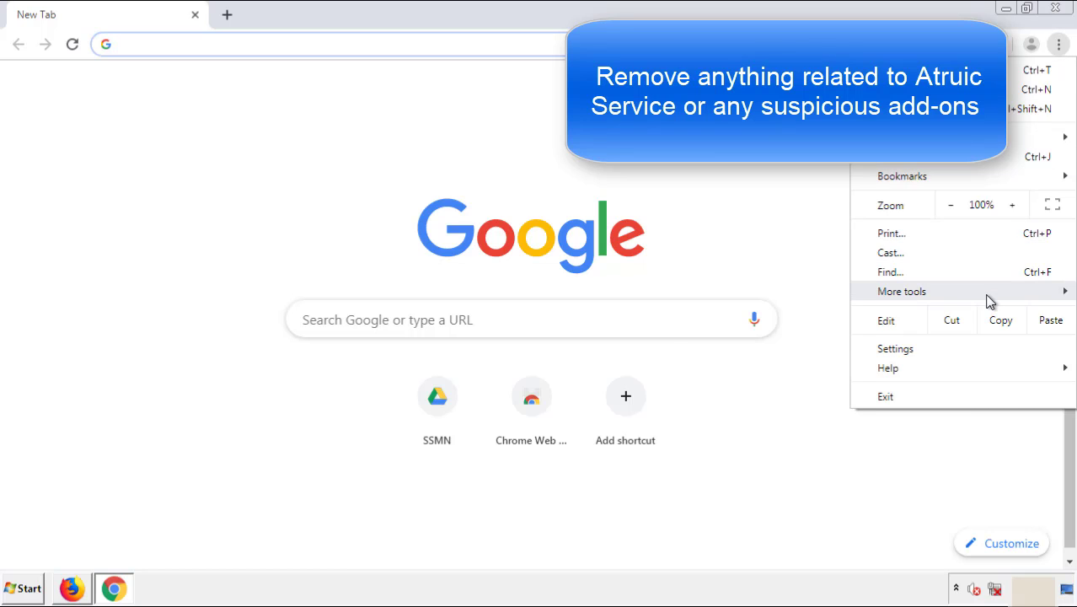
pyautogui.moveTo(902, 291)
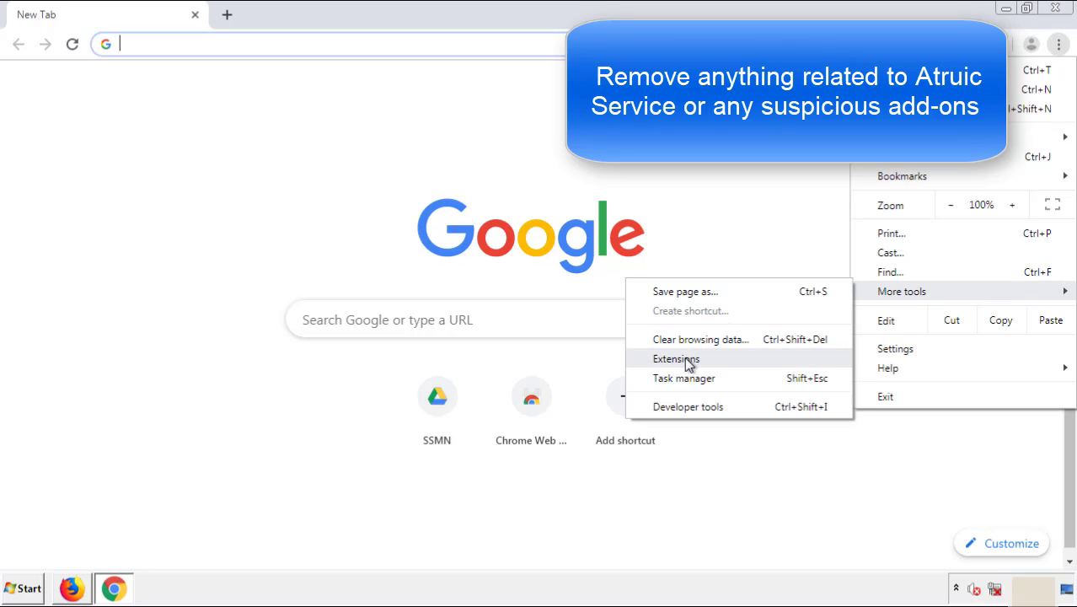
pyautogui.click(685, 358)
pyautogui.scroll(-10, 305, 272)
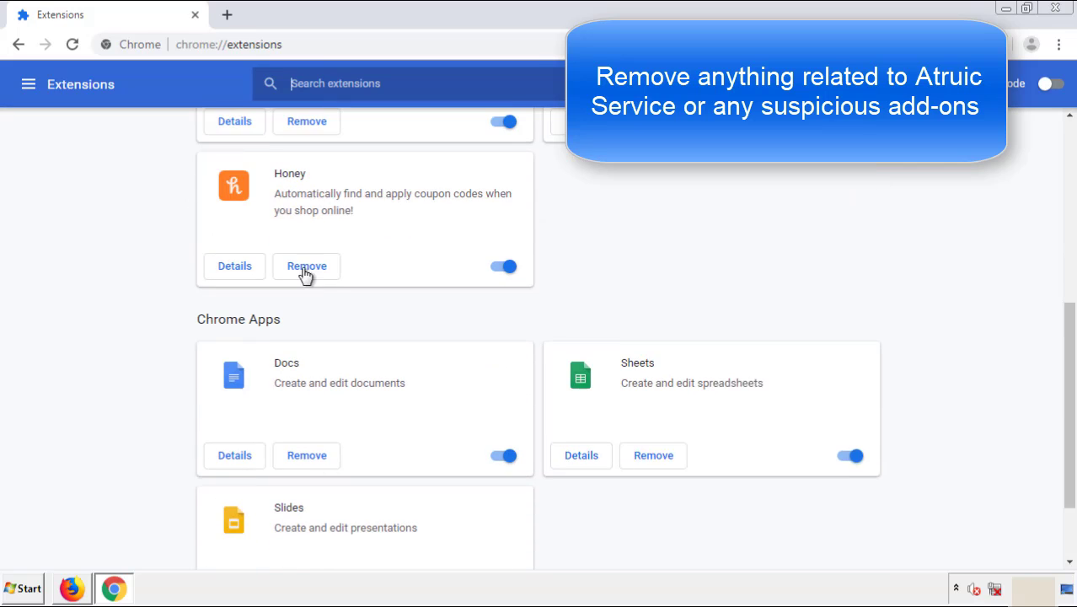
pyautogui.scroll(10, 409, 309)
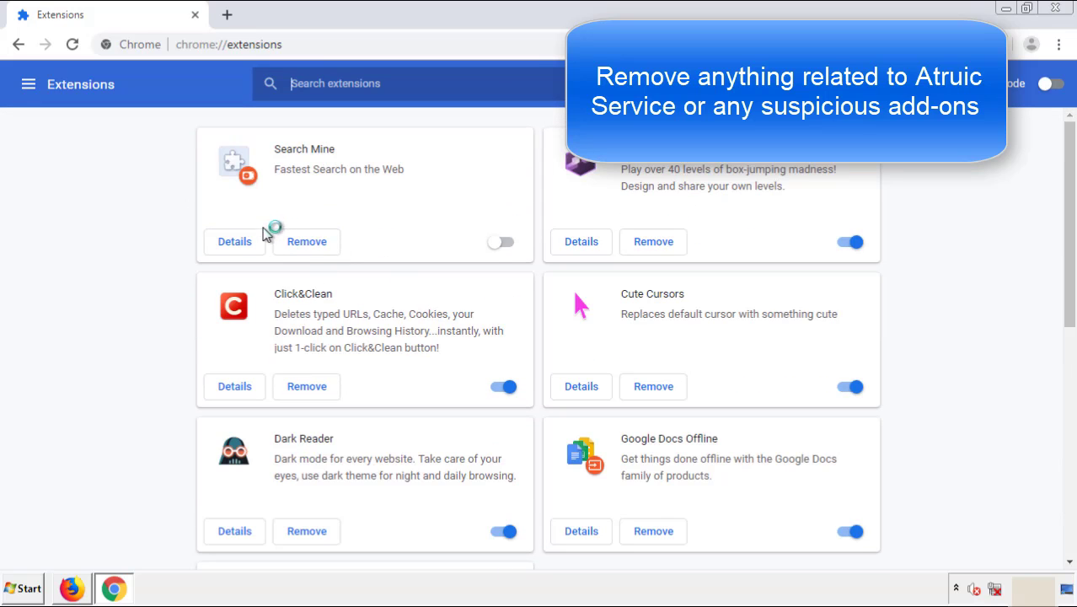
pyautogui.click(305, 246)
pyautogui.press('Return')
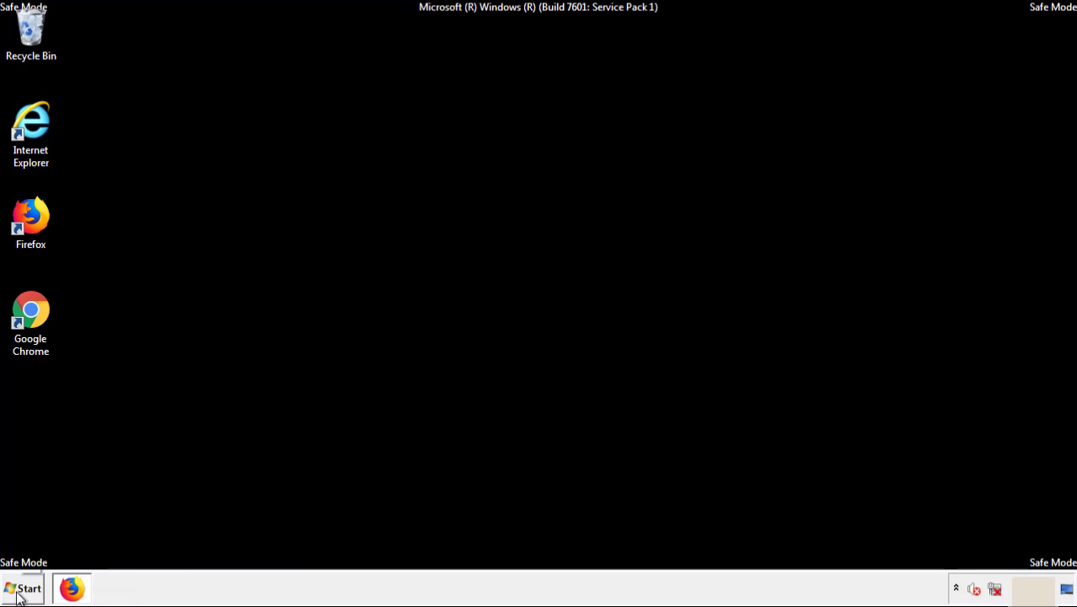
# - Open the Start menu to reach the Restart option
pyautogui.click(25, 589)
pyautogui.moveTo(290, 552)
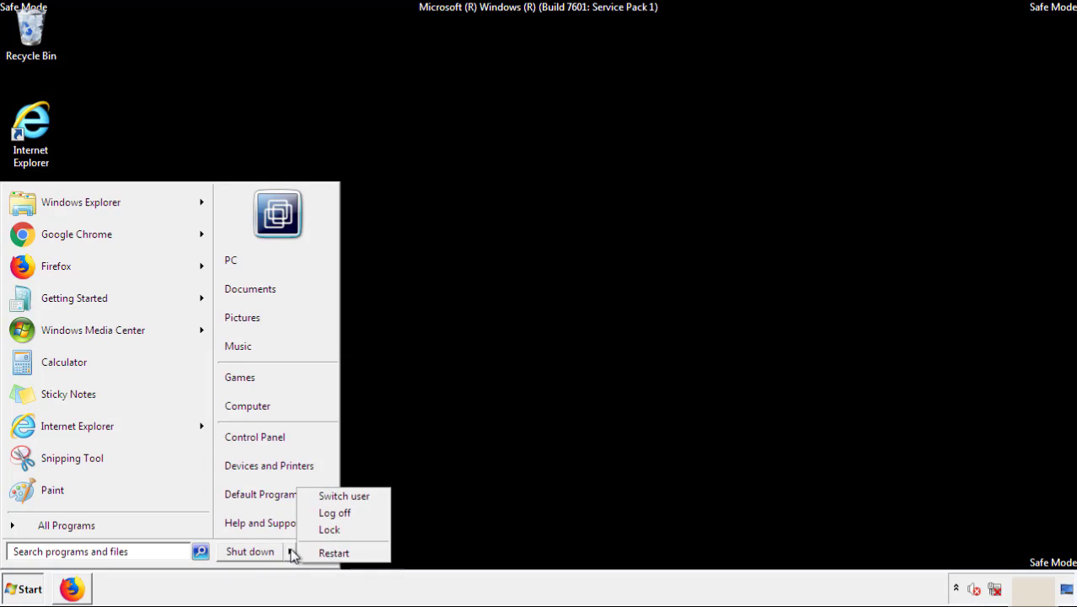